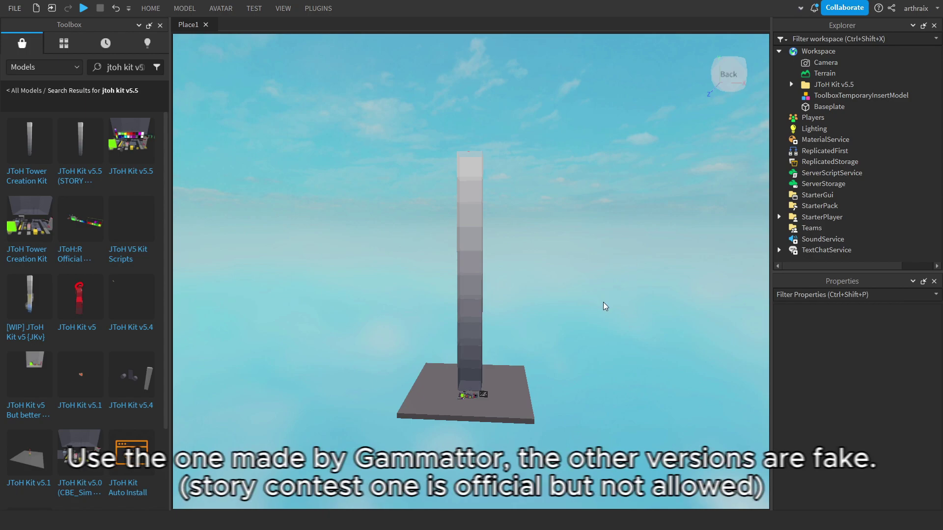
Move the Heal and Noclip tools from the kit's Testing Stuff folder into StarterPack.
{"action": "right_click_drag", "start_coordinate": [449, 248], "coordinate": [505, 336]}
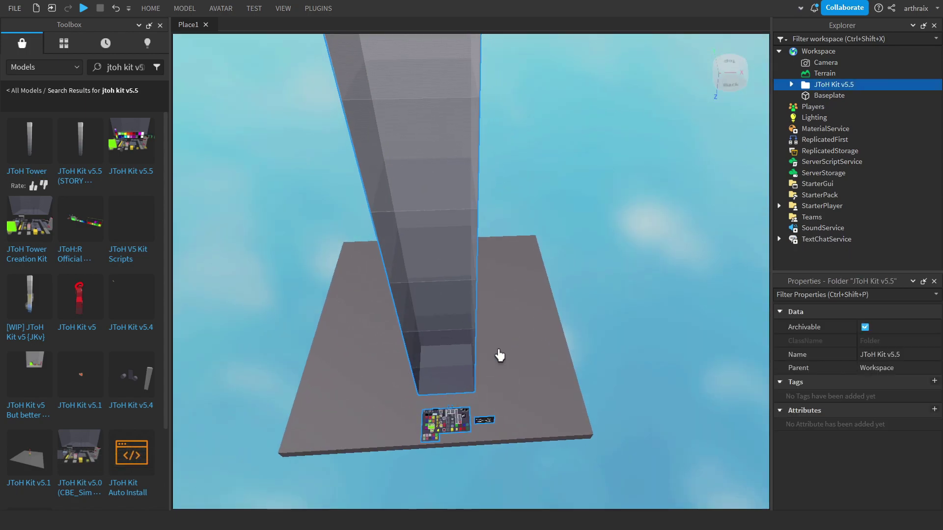
{"action": "key", "text": "f"}
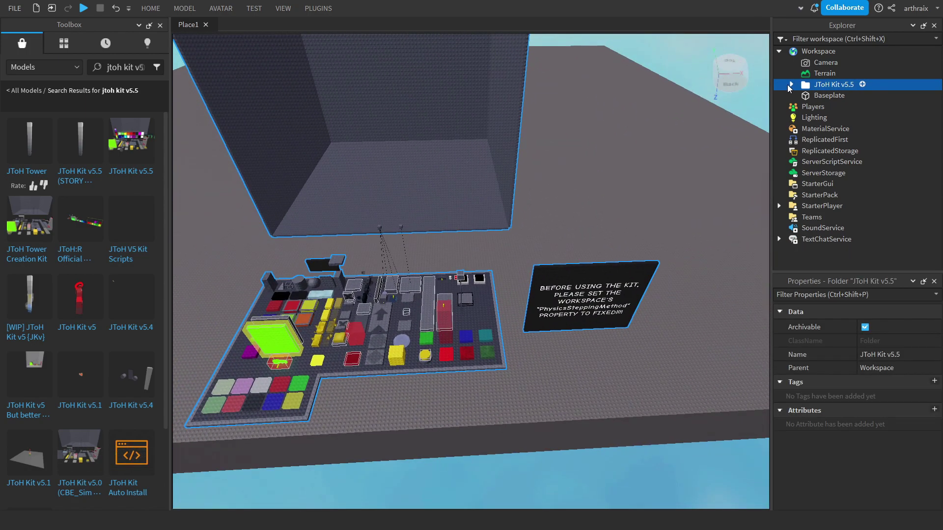
{"action": "left_click", "coordinate": [790, 85]}
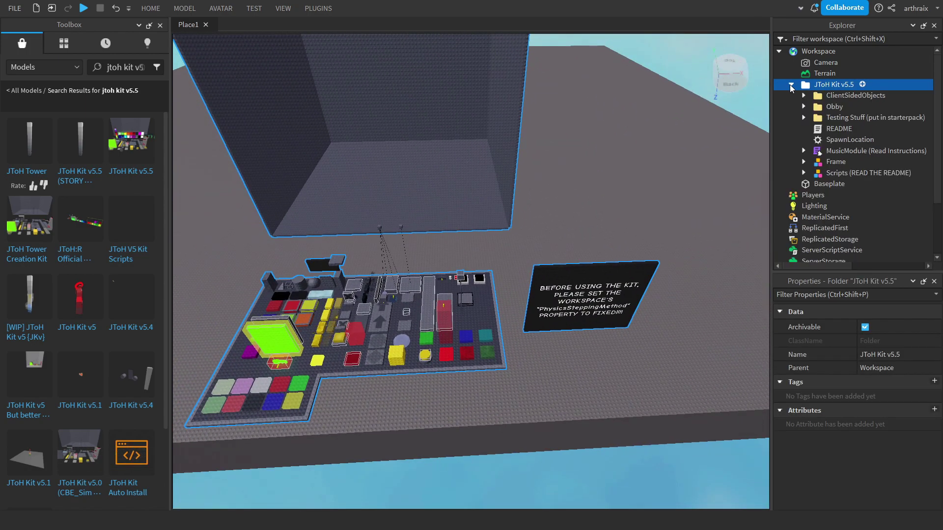
{"action": "left_click", "coordinate": [804, 118]}
{"action": "left_click", "coordinate": [841, 128]}
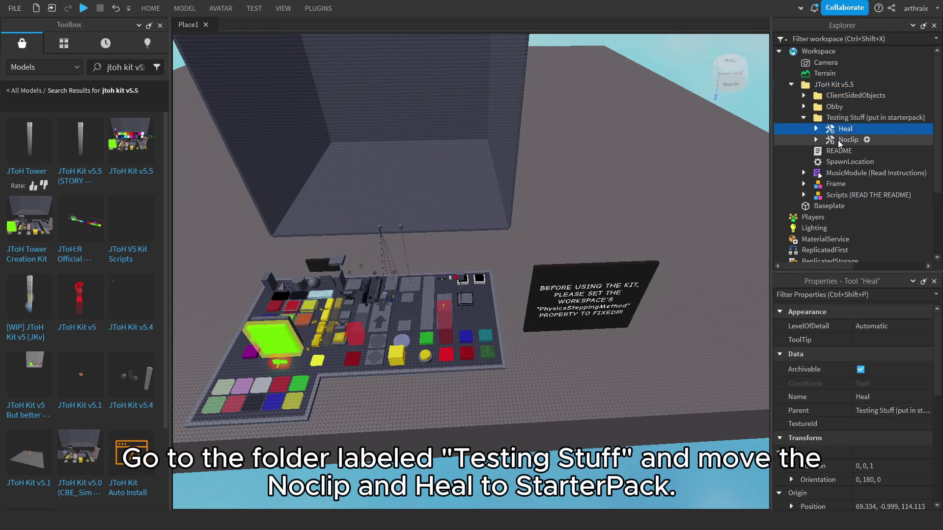
{"action": "mouse_move", "coordinate": [844, 134]}
{"action": "left_mouse_down"}
{"action": "mouse_move", "coordinate": [879, 129]}
{"action": "mouse_move", "coordinate": [901, 208]}
{"action": "left_mouse_up"}
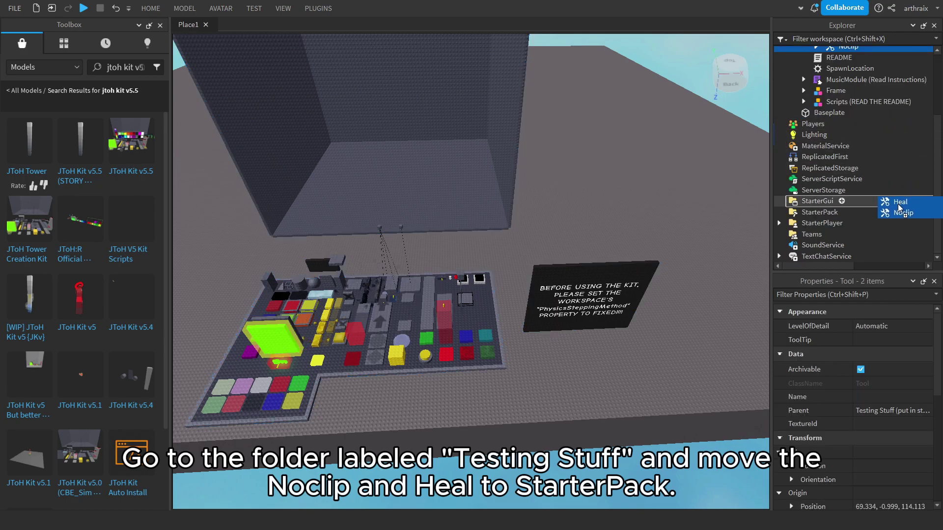
{"action": "left_click_drag", "start_coordinate": [843, 213], "coordinate": [835, 212]}
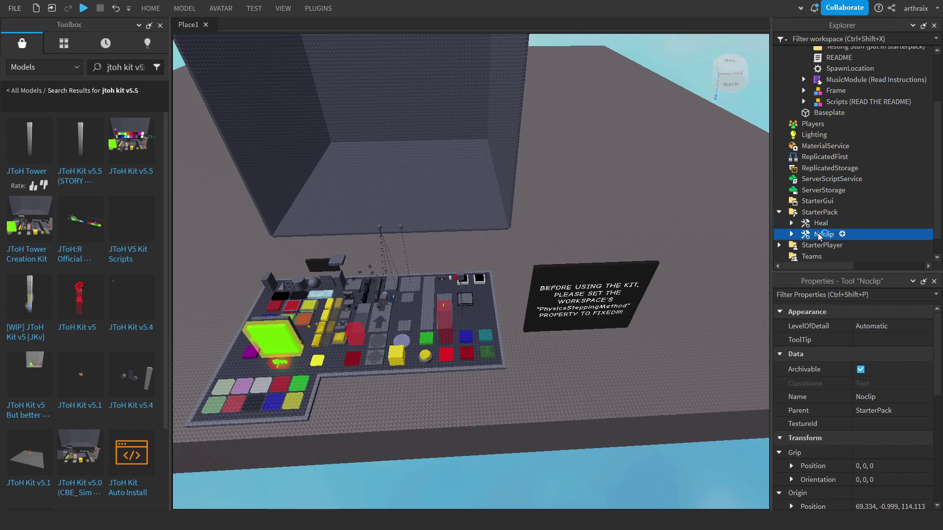
Rename the StarterPack tools "1. Noclip" and "2. Heal", and delete both and undo the deletion to re-sort them.
{"action": "left_click", "coordinate": [868, 395]}
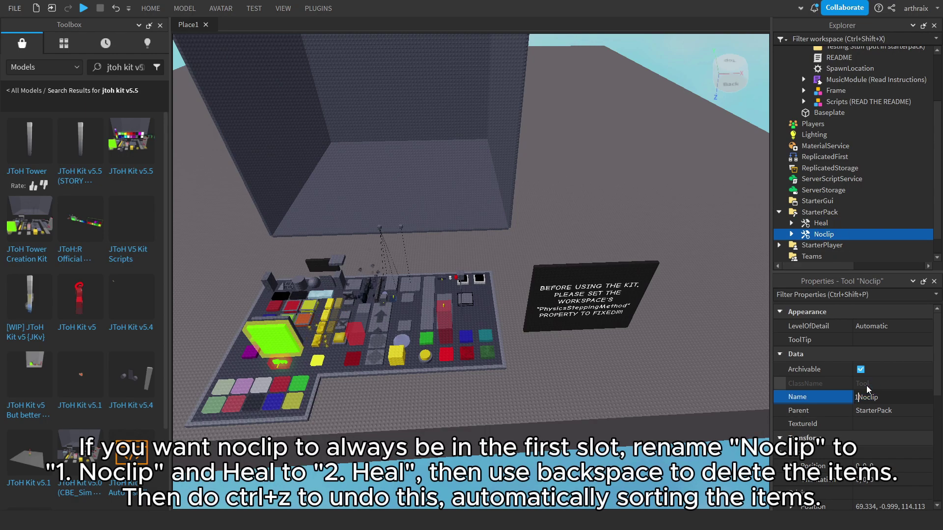
{"action": "left_click", "coordinate": [817, 224]}
{"action": "left_click", "coordinate": [860, 397]}
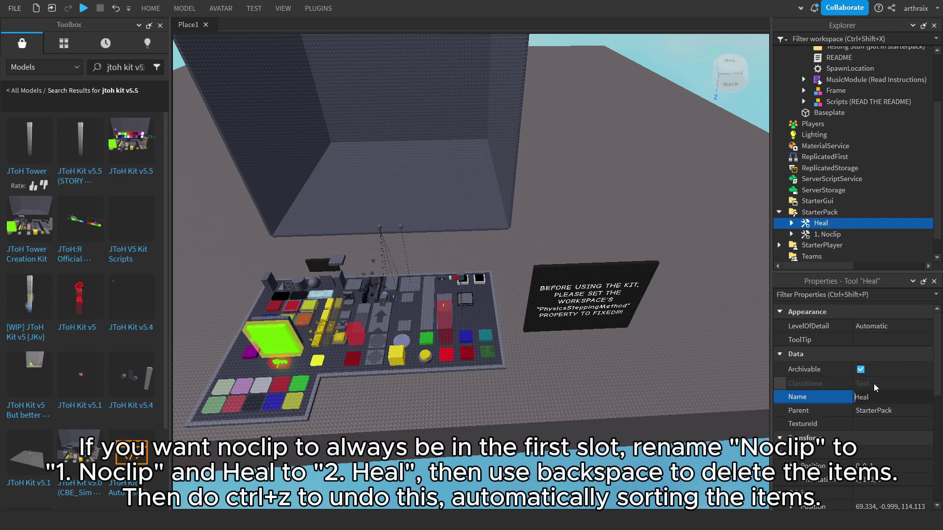
{"action": "key", "text": "BackSpace"}
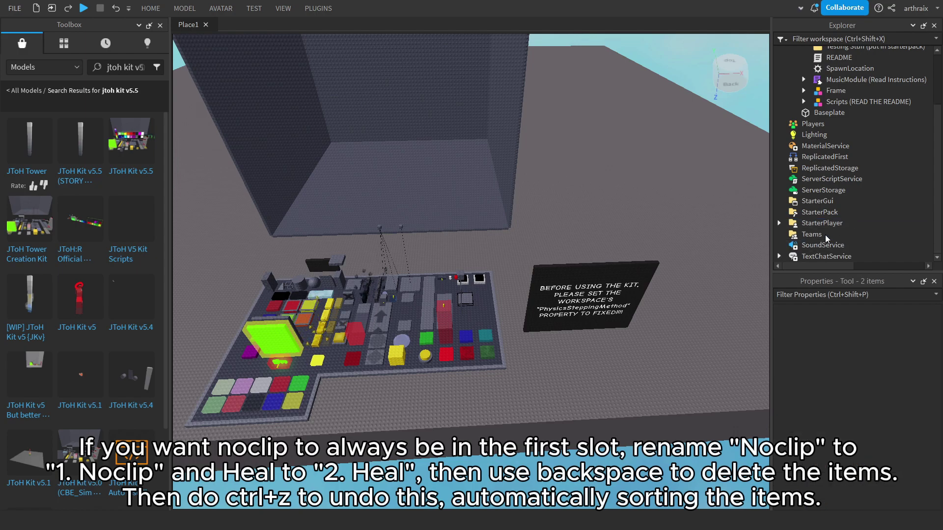
{"action": "key", "text": "ctrl+z"}
Expand the kit's Scripts model and StarterPlayer, and move the CollisionGroups and DamageEvent scripts into ServerScriptService.
{"action": "left_click", "coordinate": [824, 191]}
{"action": "scroll", "coordinate": [811, 149], "scroll_direction": "up", "scroll_amount": 3}
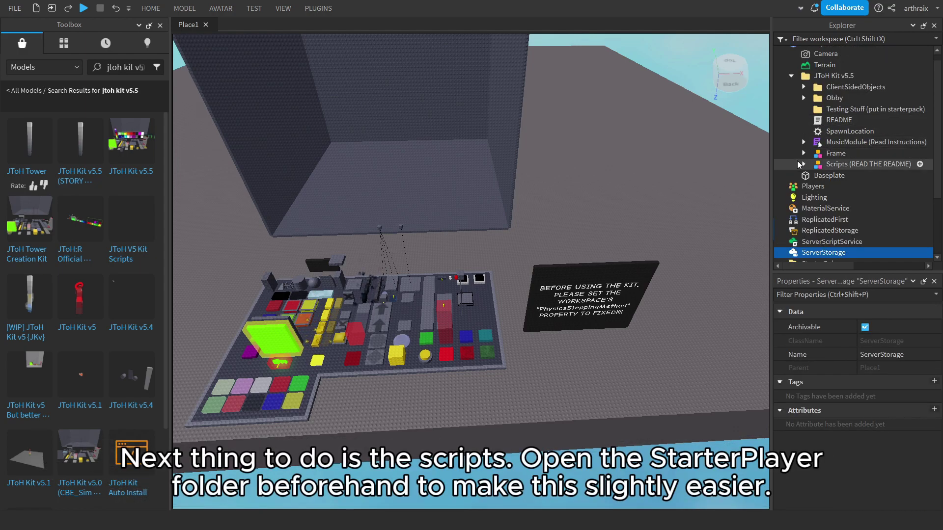
{"action": "left_click", "coordinate": [804, 164]}
{"action": "scroll", "coordinate": [825, 162], "scroll_direction": "down", "scroll_amount": 1}
{"action": "left_click", "coordinate": [838, 144]}
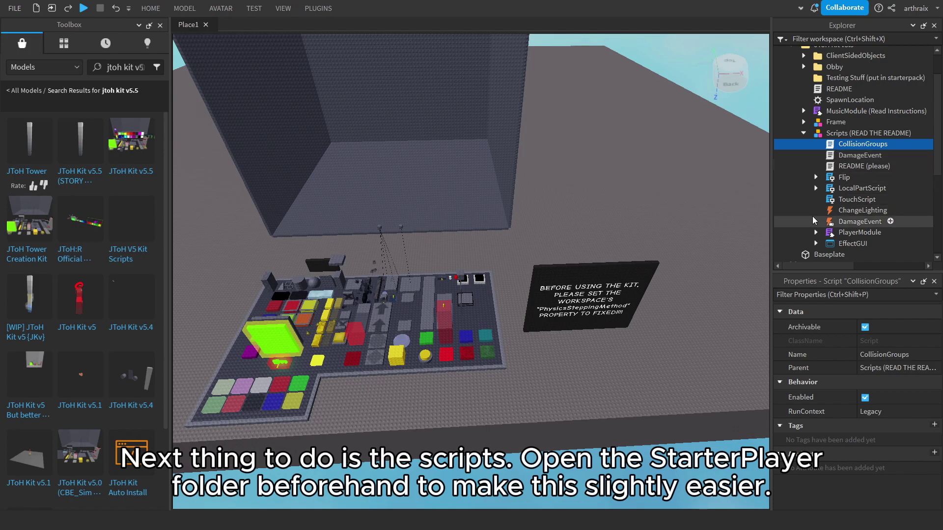
{"action": "scroll", "coordinate": [811, 203], "scroll_direction": "down", "scroll_amount": 5}
{"action": "left_click", "coordinate": [779, 223]}
{"action": "scroll", "coordinate": [811, 172], "scroll_direction": "up", "scroll_amount": 4}
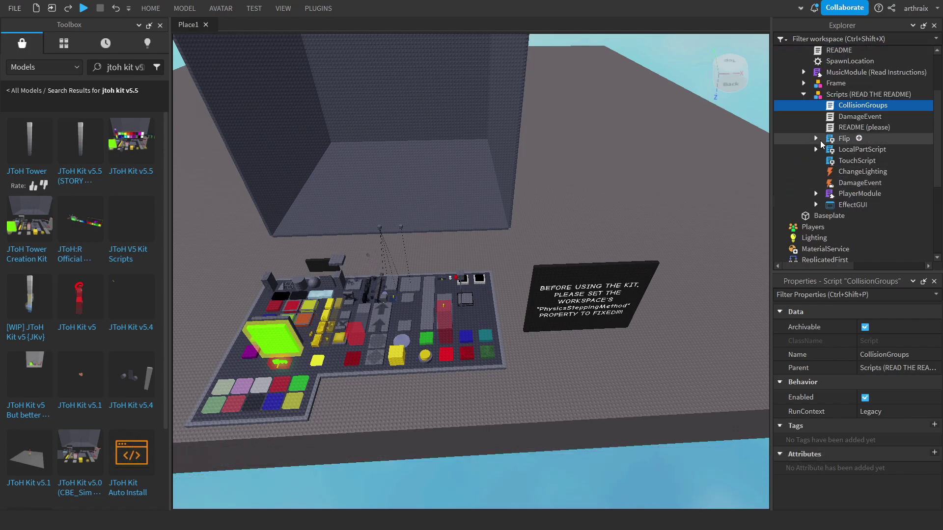
{"action": "left_click", "coordinate": [890, 115], "text": "shift"}
{"action": "left_click_drag", "start_coordinate": [891, 115], "coordinate": [892, 193]}
Move EffectGUI from the kit's Scripts model into StarterGui.
{"action": "scroll", "coordinate": [845, 206], "scroll_direction": "up", "scroll_amount": 4}
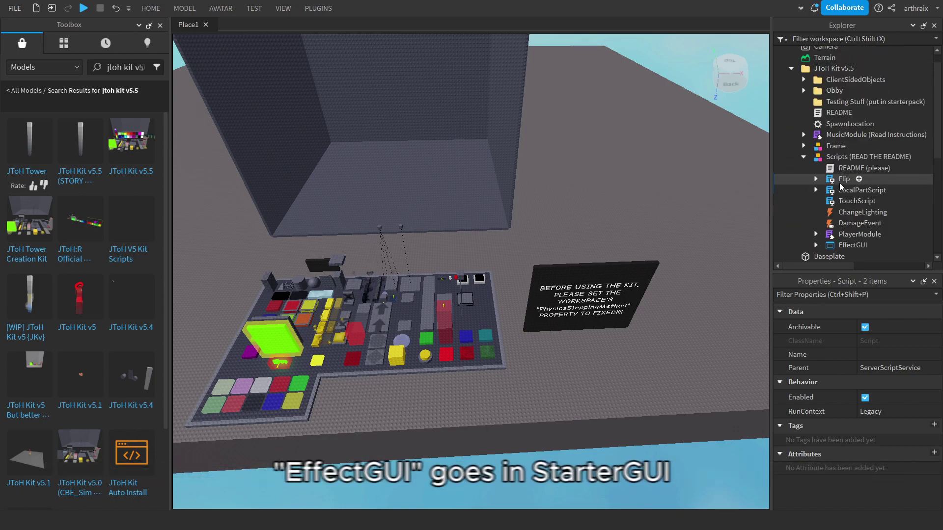
{"action": "left_click_drag", "start_coordinate": [845, 249], "coordinate": [887, 183]}
{"action": "scroll", "coordinate": [879, 189], "scroll_direction": "down", "scroll_amount": 5}
Move the ChangeLighting and DamageEvent events from the Scripts model into ReplicatedStorage.
{"action": "scroll", "coordinate": [880, 167], "scroll_direction": "up", "scroll_amount": 5}
{"action": "left_click", "coordinate": [855, 161]}
{"action": "left_click", "coordinate": [844, 150], "text": "shift"}
{"action": "left_click_drag", "start_coordinate": [777, 152], "coordinate": [886, 177]}
Move TouchScript from the Scripts model into StarterCharacterScripts under StarterPlayer.
{"action": "scroll", "coordinate": [885, 196], "scroll_direction": "down", "scroll_amount": 2}
{"action": "scroll", "coordinate": [885, 174], "scroll_direction": "up", "scroll_amount": 1}
{"action": "scroll", "coordinate": [885, 174], "scroll_direction": "up", "scroll_amount": 1}
{"action": "scroll", "coordinate": [887, 159], "scroll_direction": "down", "scroll_amount": 4}
{"action": "left_click_drag", "start_coordinate": [833, 139], "coordinate": [882, 212]}
Move Flip, LocalPartScript and PlayerModule from the Scripts model into StarterPlayerScripts.
{"action": "scroll", "coordinate": [848, 111], "scroll_direction": "up", "scroll_amount": 4}
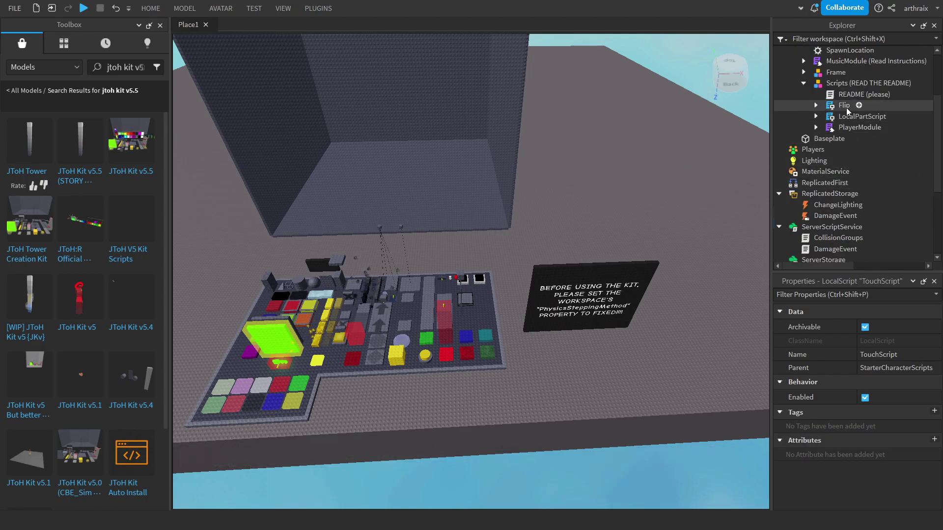
{"action": "left_click", "coordinate": [840, 106]}
{"action": "scroll", "coordinate": [835, 182], "scroll_direction": "down", "scroll_amount": 4}
{"action": "left_click_drag", "start_coordinate": [838, 123], "coordinate": [891, 231]}
Delete the leftover Scripts model and the empty Testing Stuff folder from the JToH kit.
{"action": "scroll", "coordinate": [860, 172], "scroll_direction": "up", "scroll_amount": 5}
{"action": "left_click", "coordinate": [845, 168]}
{"action": "key", "text": "Delete"}
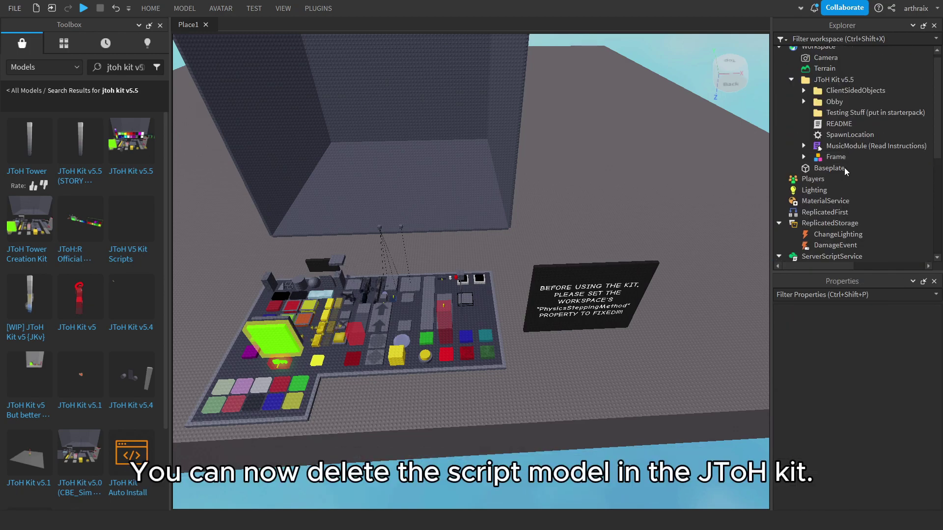
{"action": "left_click", "coordinate": [863, 114]}
{"action": "key", "text": "Delete"}
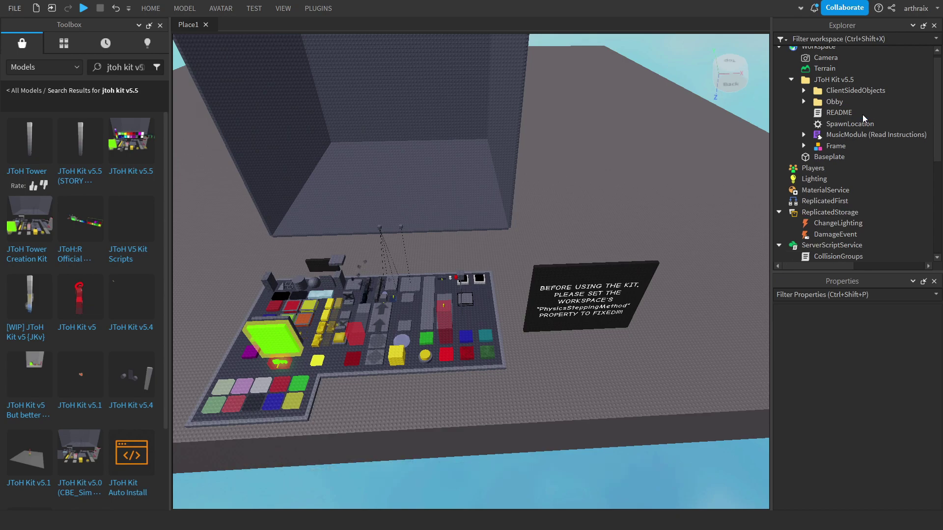
Set the Workspace's PhysicsSteppingMethod property to Fixed.
{"action": "scroll", "coordinate": [549, 294], "scroll_direction": "up", "scroll_amount": 3}
{"action": "scroll", "coordinate": [550, 294], "scroll_direction": "up", "scroll_amount": 3}
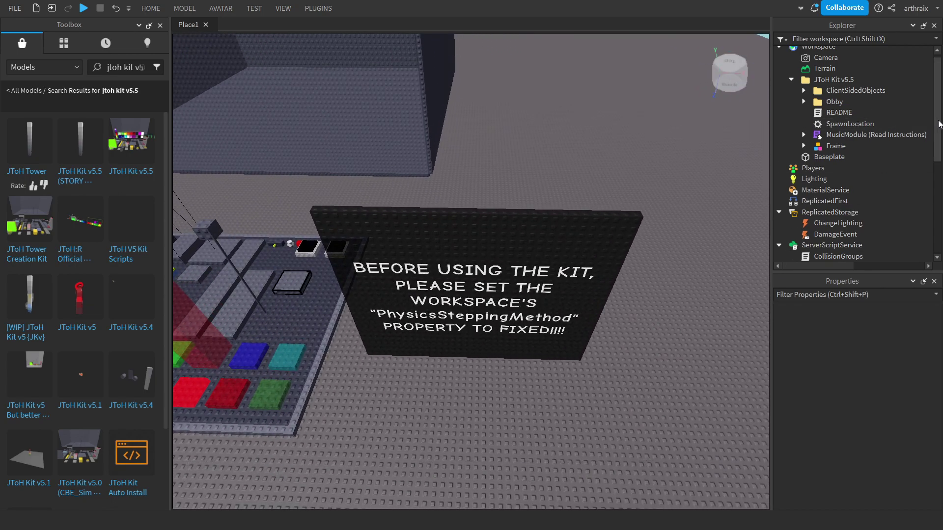
{"action": "left_click", "coordinate": [800, 52]}
{"action": "scroll", "coordinate": [890, 400], "scroll_direction": "down", "scroll_amount": 5}
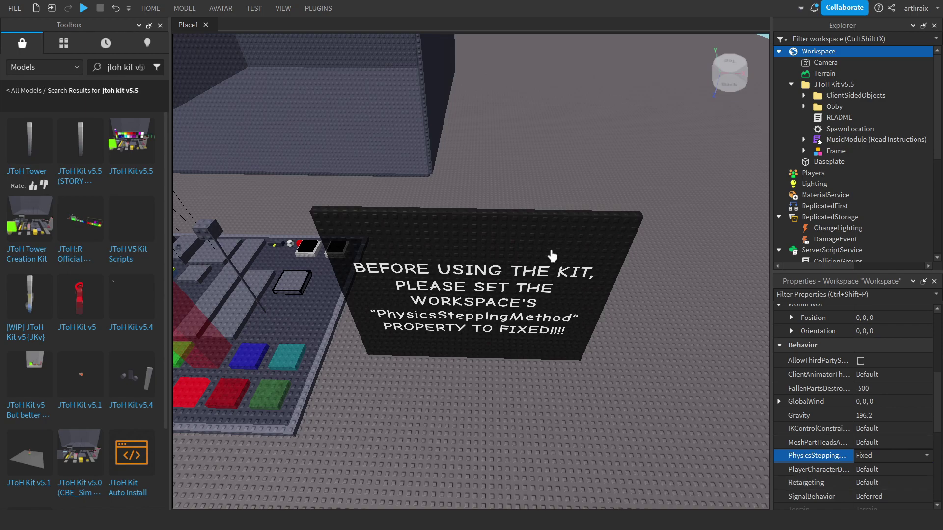
Turn off StreamingEnabled in the Workspace's streaming properties.
{"action": "scroll", "coordinate": [929, 423], "scroll_direction": "down", "scroll_amount": 2}
{"action": "scroll", "coordinate": [909, 447], "scroll_direction": "down", "scroll_amount": 5}
{"action": "left_click", "coordinate": [880, 483]}
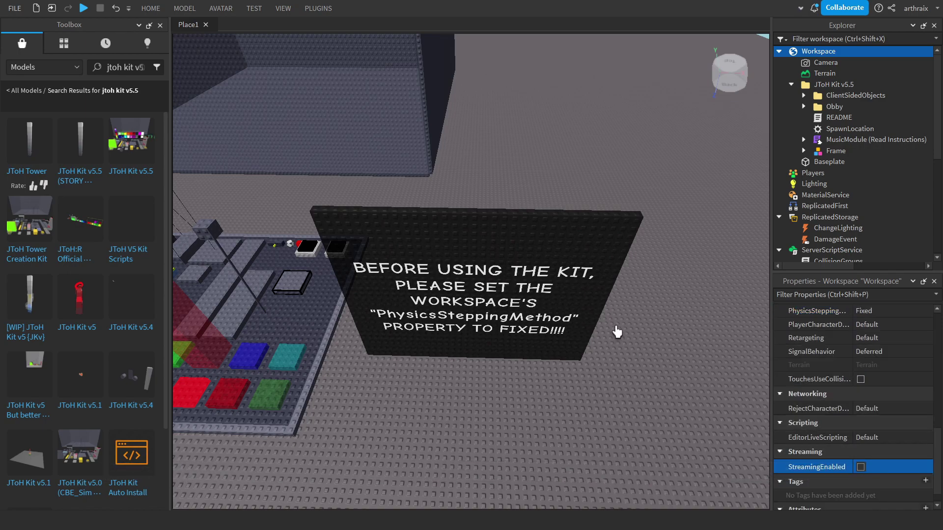
Delete the black PhysicsSteppingMethod warning sign beside the kit's parts board.
{"action": "double_click", "coordinate": [147, 9]}
{"action": "left_click", "coordinate": [544, 274]}
{"action": "scroll", "coordinate": [543, 274], "scroll_direction": "up", "scroll_amount": 5}
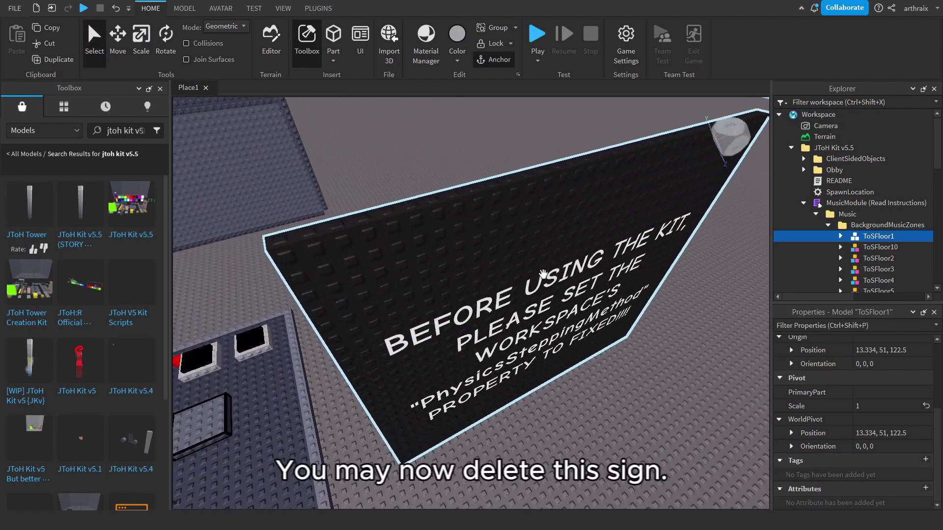
{"action": "scroll", "coordinate": [545, 274], "scroll_direction": "down", "scroll_amount": 8}
{"action": "left_click", "coordinate": [547, 275]}
{"action": "key", "text": "Delete"}
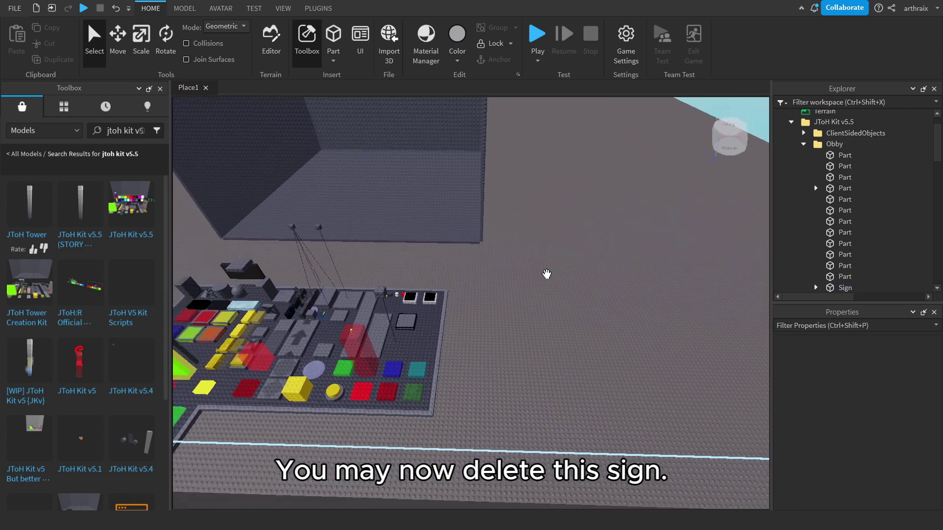
{"action": "scroll", "coordinate": [547, 274], "scroll_direction": "down", "scroll_amount": 10}
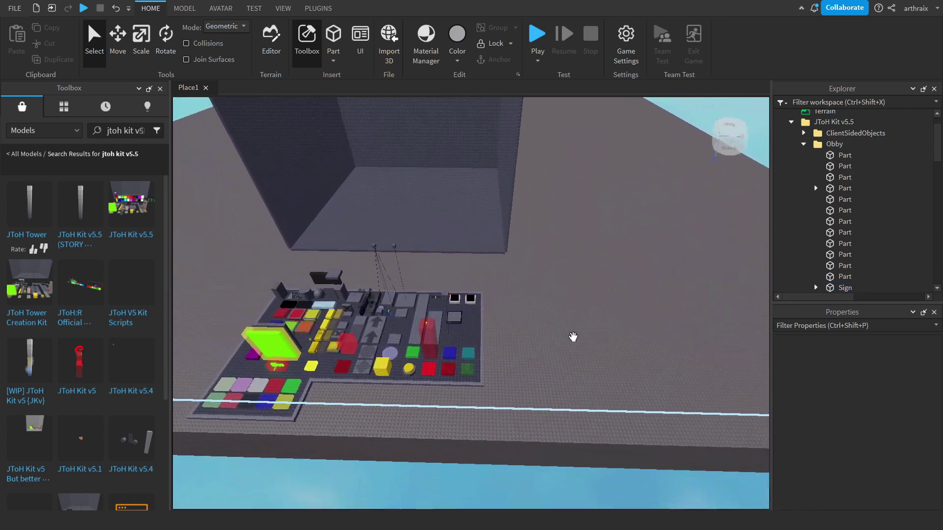
Collapse the kit folder, turn off GlobalShadows in Lighting and set its Technology to Voxel.
{"action": "scroll", "coordinate": [933, 149], "scroll_direction": "up", "scroll_amount": 1}
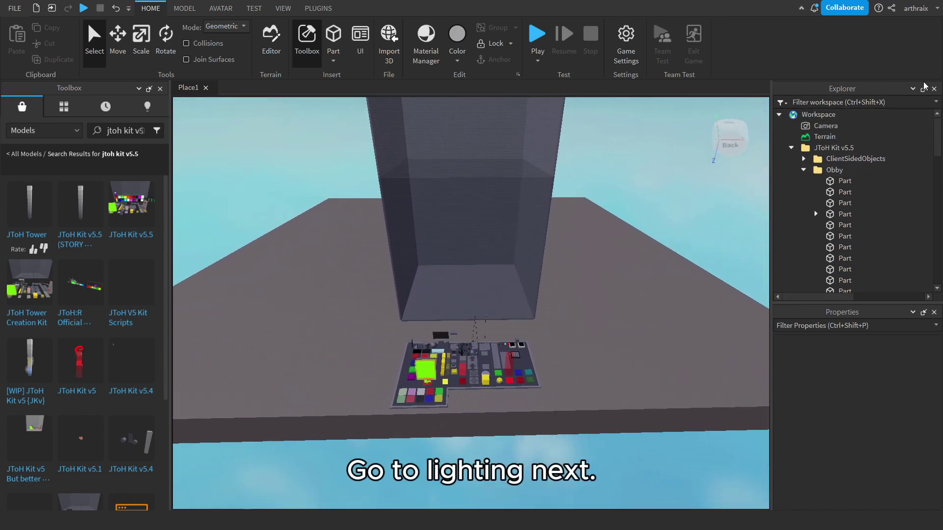
{"action": "left_click", "coordinate": [790, 148]}
{"action": "left_click", "coordinate": [814, 181]}
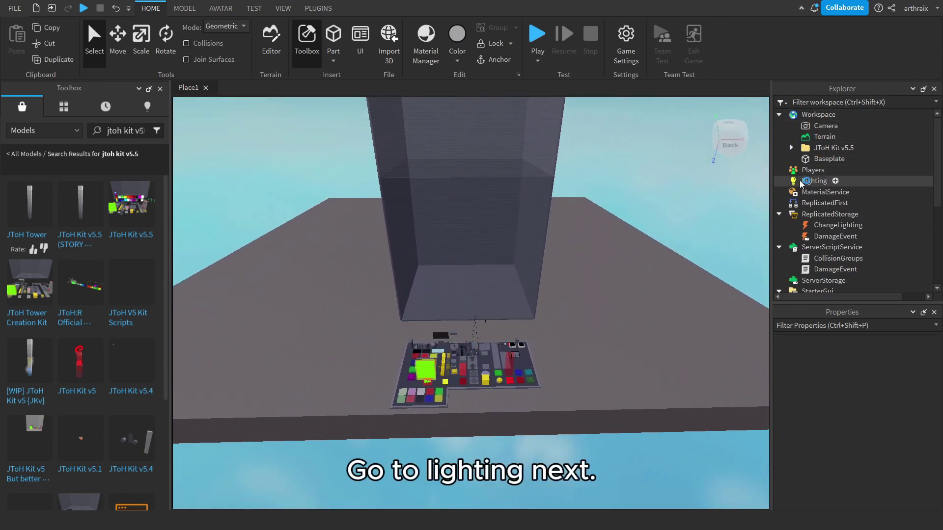
{"action": "left_click", "coordinate": [888, 358]}
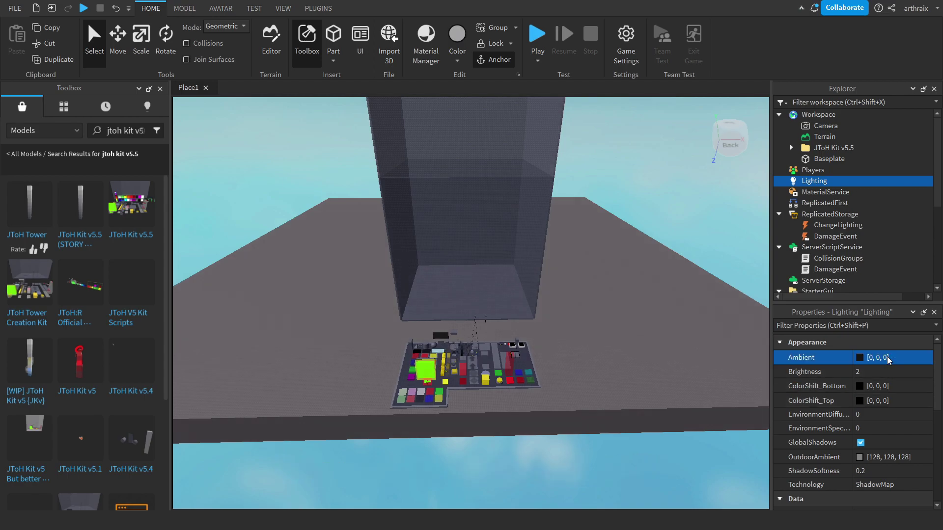
{"action": "left_click", "coordinate": [886, 484]}
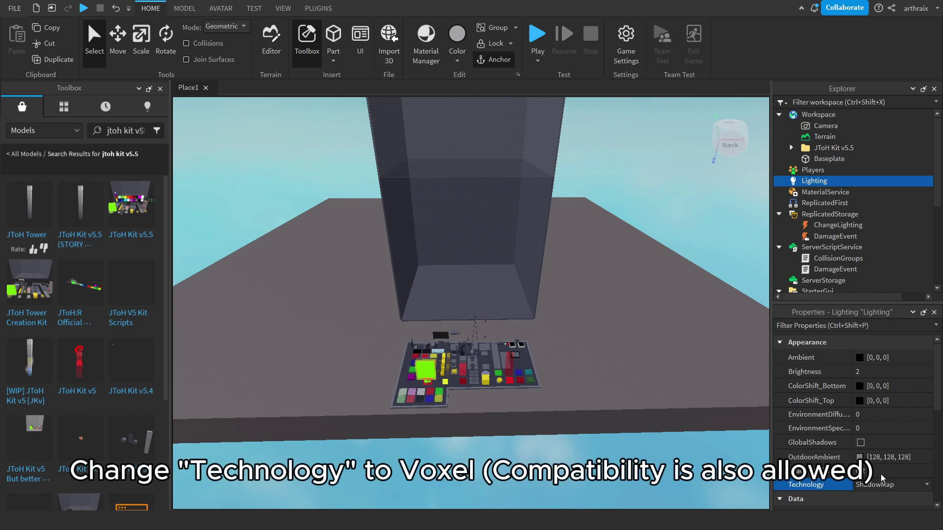
{"action": "left_click", "coordinate": [882, 484]}
{"action": "left_click", "coordinate": [879, 442]}
Turn off Use2022Materials in MaterialService.
{"action": "scroll", "coordinate": [855, 418], "scroll_direction": "down", "scroll_amount": 5}
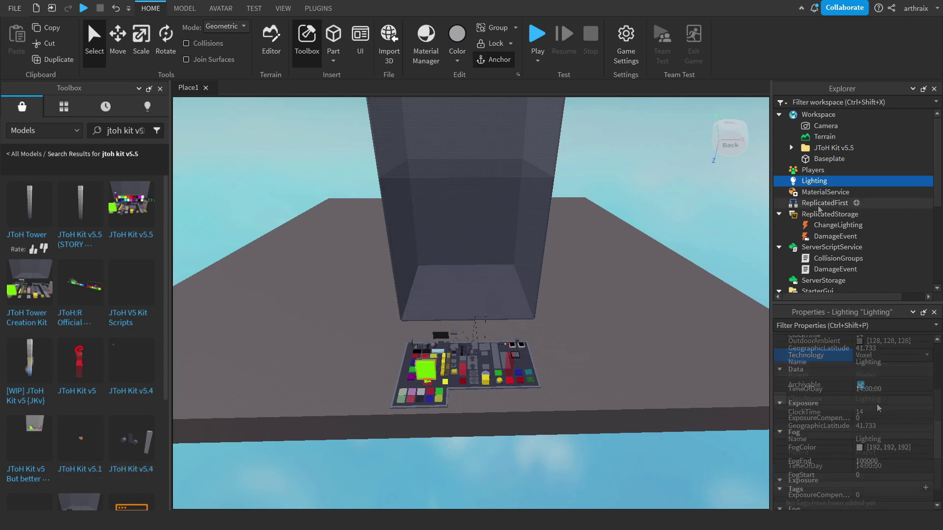
{"action": "left_click", "coordinate": [818, 192]}
{"action": "scroll", "coordinate": [895, 437], "scroll_direction": "down", "scroll_amount": 5}
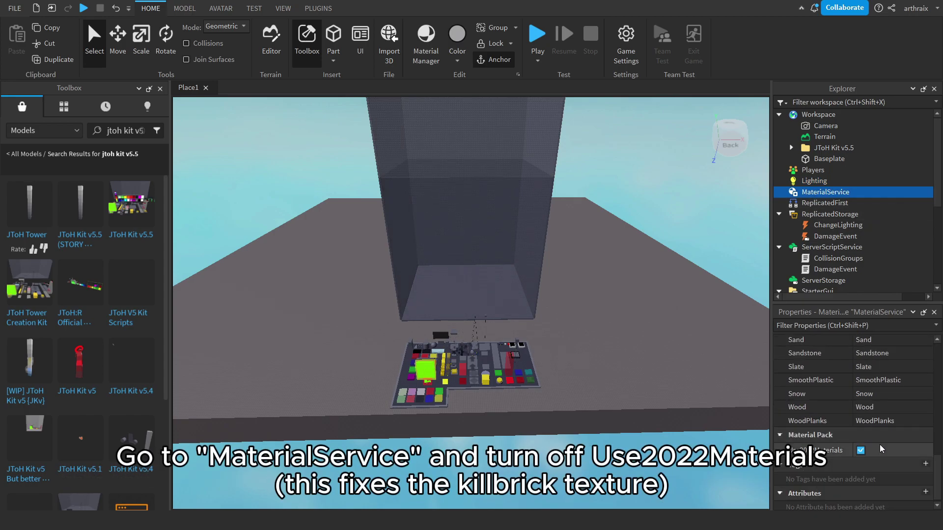
{"action": "left_click", "coordinate": [860, 451]}
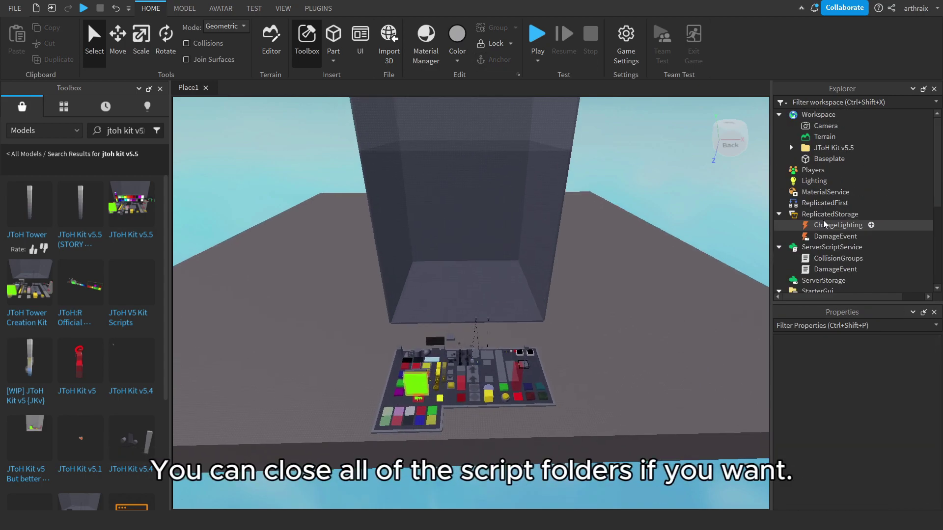
Collapse the ReplicatedStorage and ServerScriptService entries in the object tree.
{"action": "left_click", "coordinate": [780, 214]}
{"action": "left_click", "coordinate": [780, 225]}
{"action": "scroll", "coordinate": [835, 221], "scroll_direction": "down", "scroll_amount": 3}
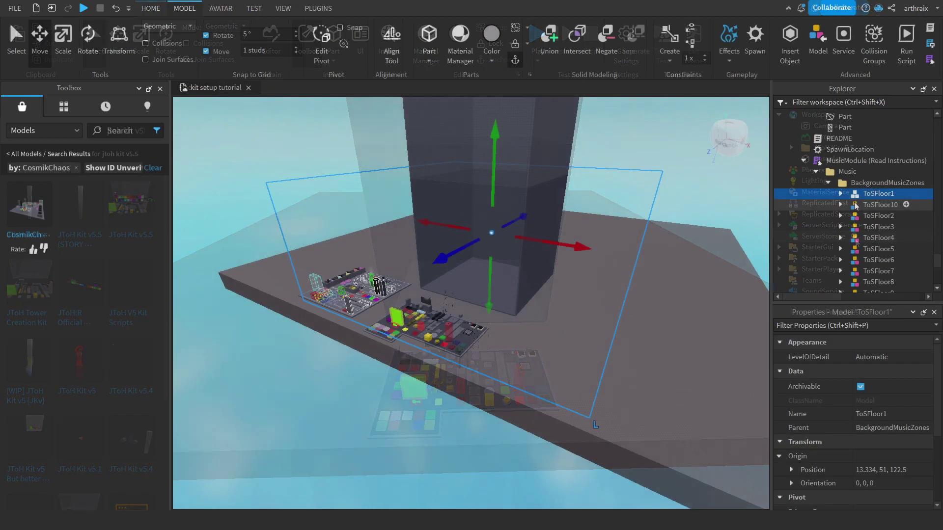
Collapse the Music folder inside MusicModule and move it into ServerScriptService.
{"action": "left_click", "coordinate": [816, 172]}
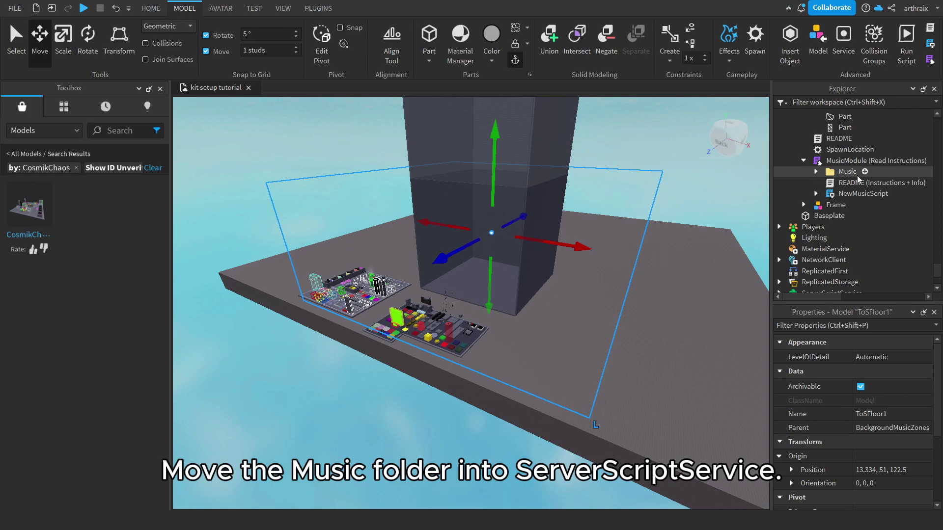
{"action": "left_click_drag", "start_coordinate": [830, 172], "coordinate": [821, 174]}
{"action": "left_click_drag", "start_coordinate": [902, 222], "coordinate": [902, 220]}
{"action": "scroll", "coordinate": [903, 220], "scroll_direction": "down", "scroll_amount": 2}
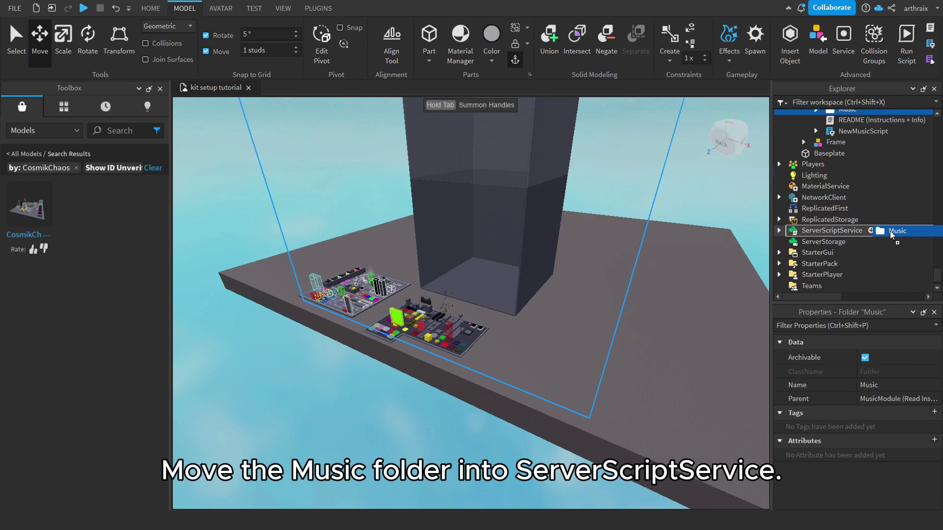
{"action": "left_click_drag", "start_coordinate": [892, 235], "coordinate": [891, 236]}
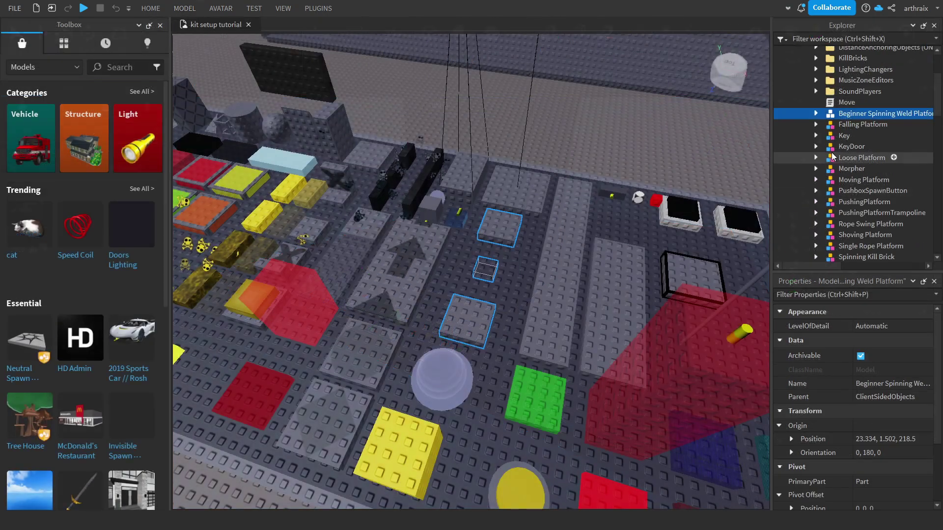
Rename the first part inside the Beginner Spinning Weld Platform model to "1. Weld".
{"action": "left_click", "coordinate": [816, 114]}
{"action": "left_click", "coordinate": [857, 135]}
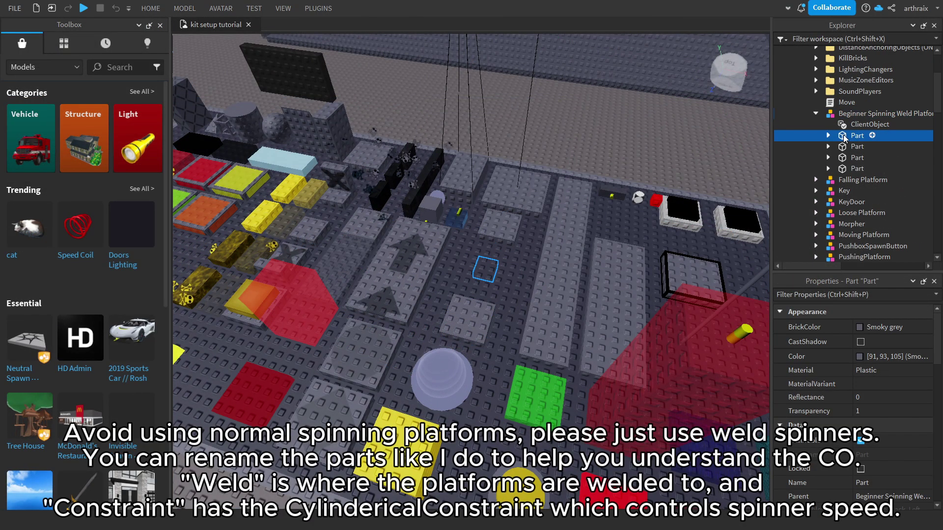
{"action": "left_click", "coordinate": [878, 485]}
{"action": "type", "text": "1. Weld"}
{"action": "key", "text": "Return"}
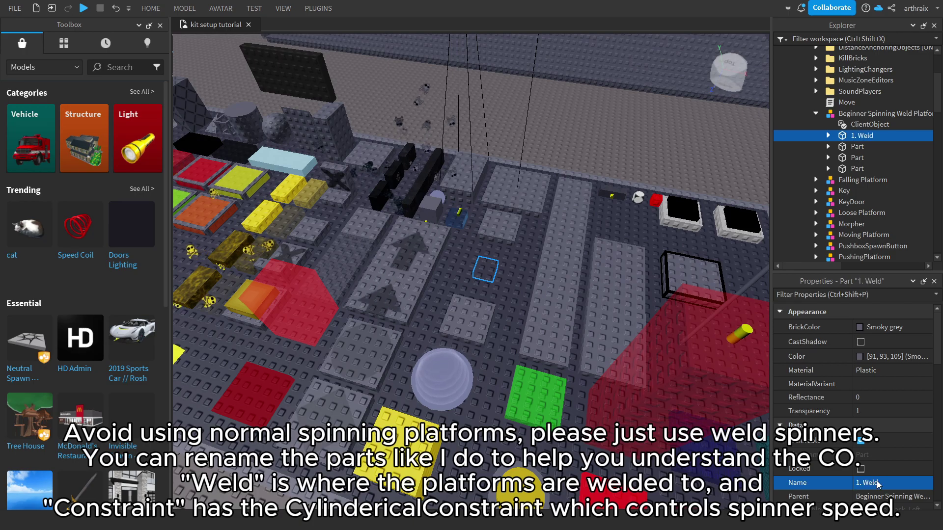
Rename the second part inside the Beginner Spinning Weld Platform model to "2. Constraint".
{"action": "left_click", "coordinate": [835, 146]}
{"action": "left_click", "coordinate": [891, 483]}
{"action": "type", "text": "2. Constraint"}
{"action": "key", "text": "Return"}
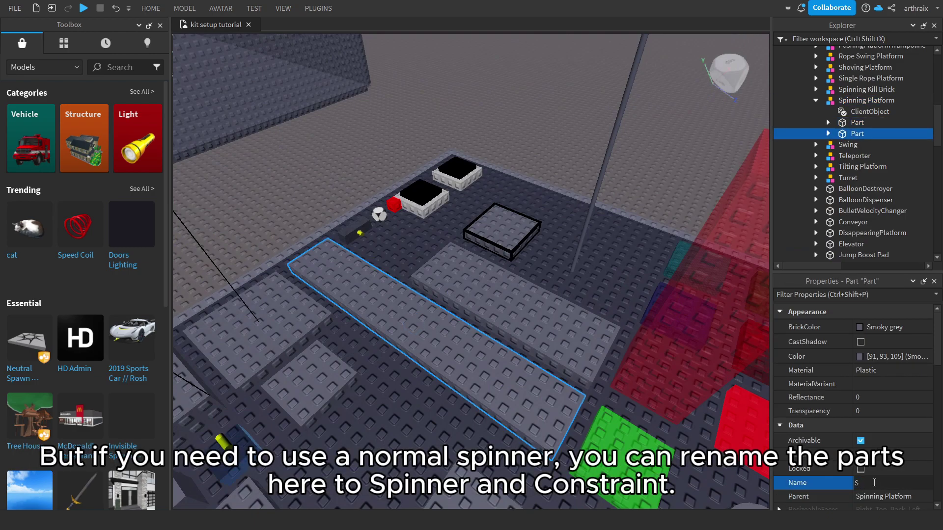
Rename the first part inside the Spinning Platform model to "Constraint".
{"action": "left_click", "coordinate": [857, 122]}
{"action": "left_click", "coordinate": [916, 484]}
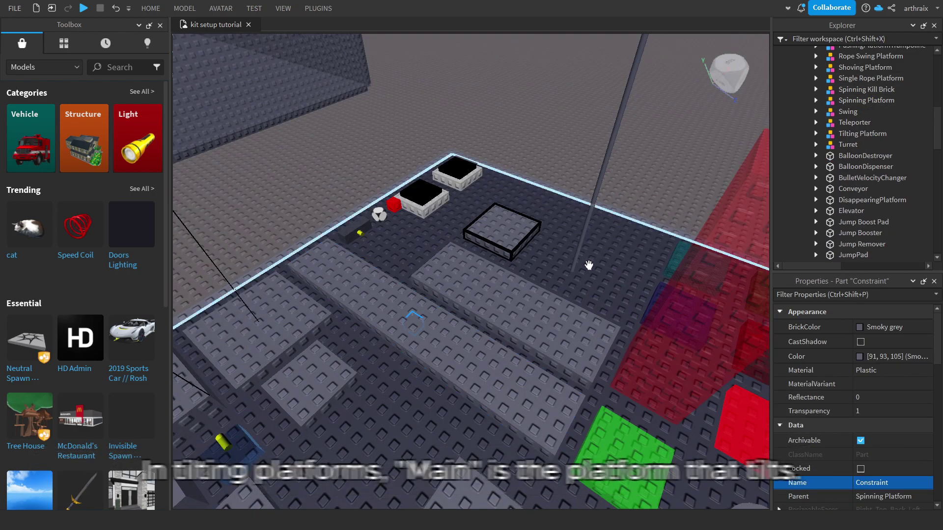
Expand the Tilting Platform model and look at its Main part.
{"action": "left_click", "coordinate": [862, 130]}
{"action": "scroll", "coordinate": [842, 83], "scroll_direction": "down", "scroll_amount": 3}
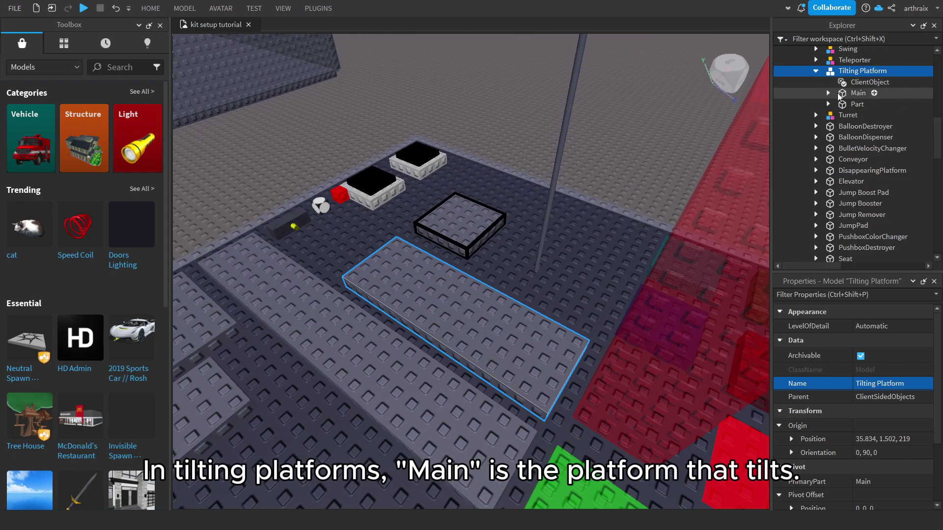
{"action": "left_click", "coordinate": [837, 94]}
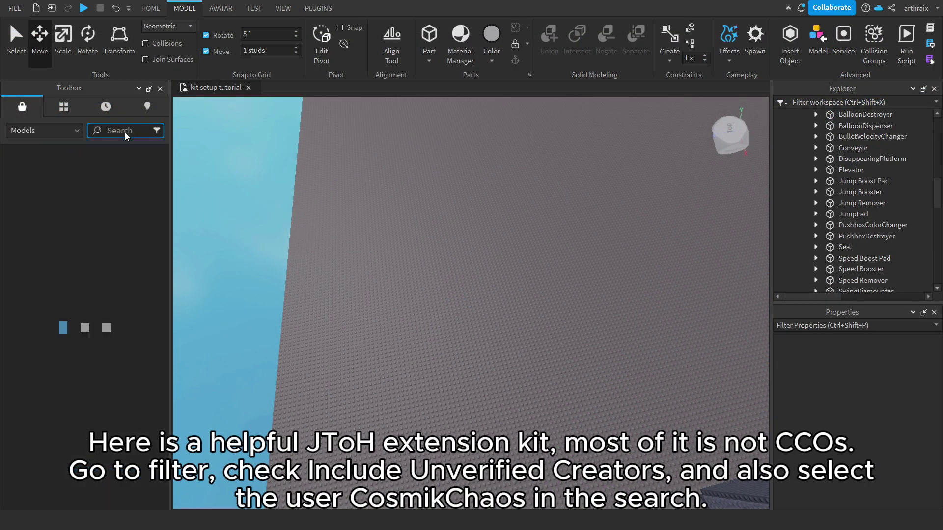
Filter the Toolbox models to the creator CosmikChaos with unverified creators included.
{"action": "left_click", "coordinate": [155, 130]}
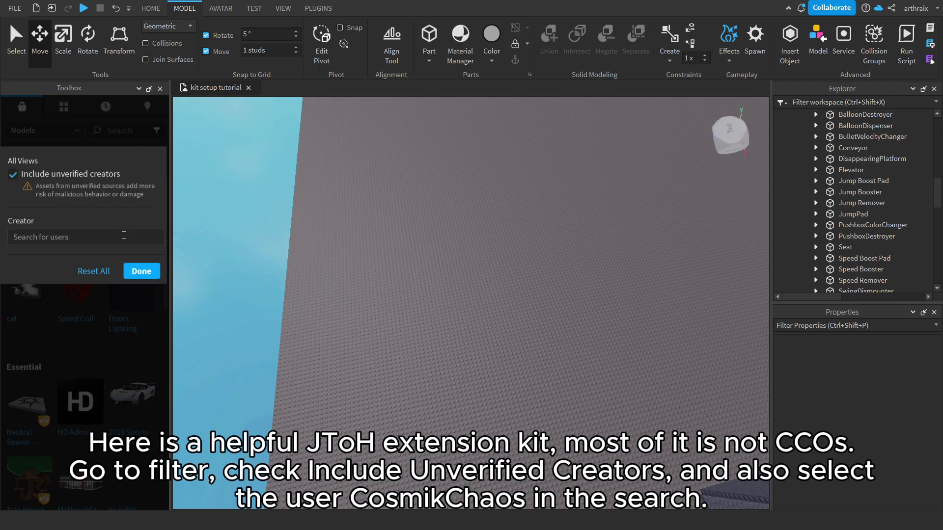
{"action": "left_click", "coordinate": [115, 239]}
{"action": "type", "text": "cosmik"}
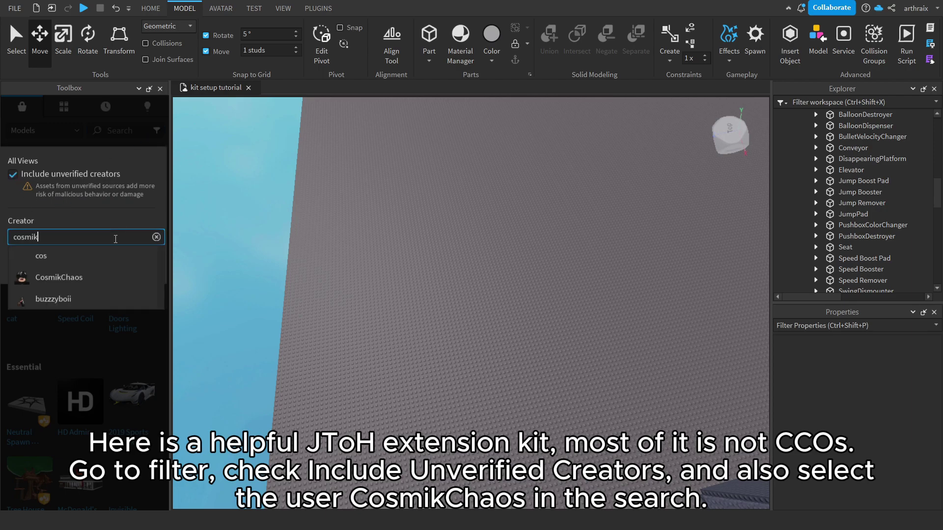
{"action": "left_click", "coordinate": [109, 277]}
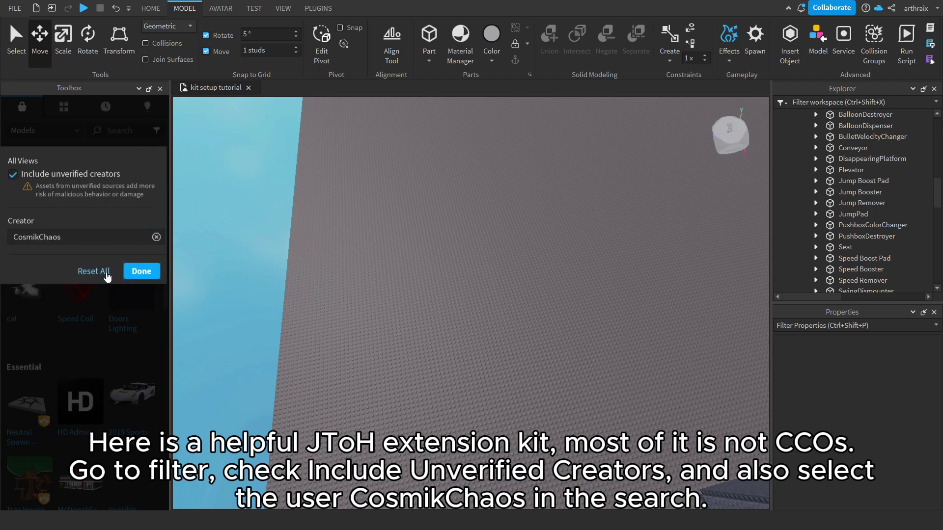
{"action": "left_click", "coordinate": [138, 271]}
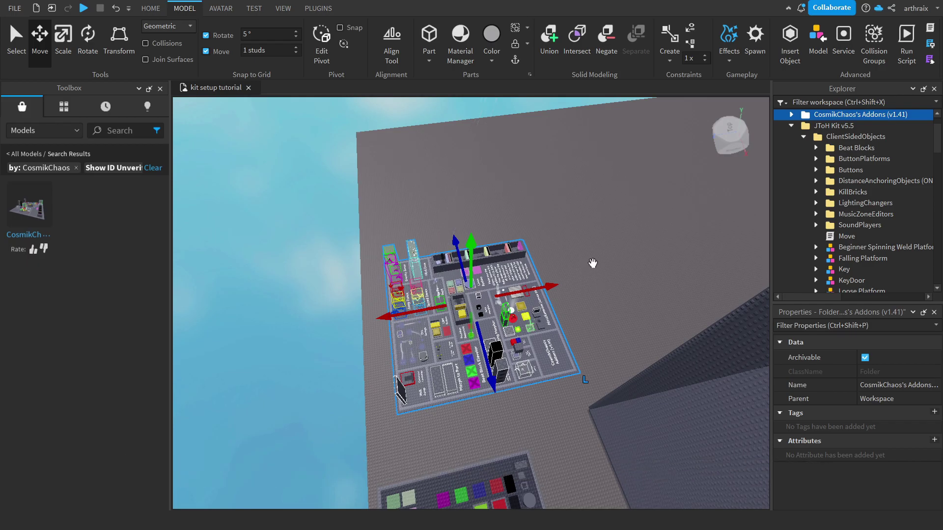
Delete both GravityZone parts from the CosmikChaos's Addons (v1.41) kit.
{"action": "key", "text": "f"}
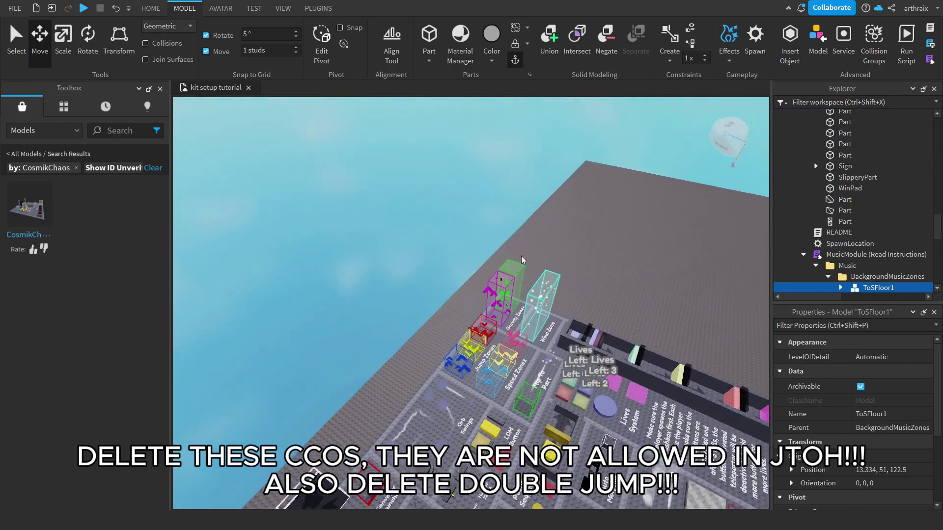
{"action": "scroll", "coordinate": [523, 260], "scroll_direction": "down", "scroll_amount": 5}
{"action": "left_click", "coordinate": [492, 218]}
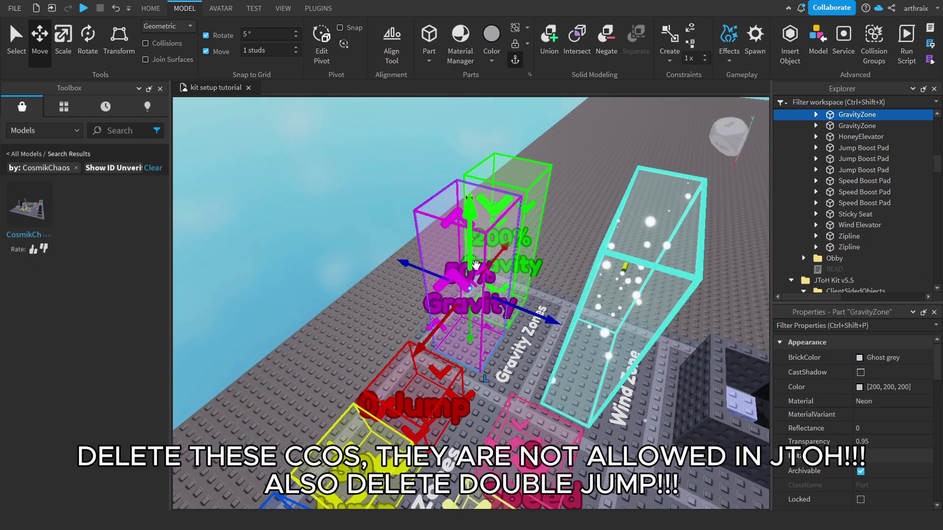
{"action": "key", "text": "Delete"}
{"action": "left_click", "coordinate": [488, 228]}
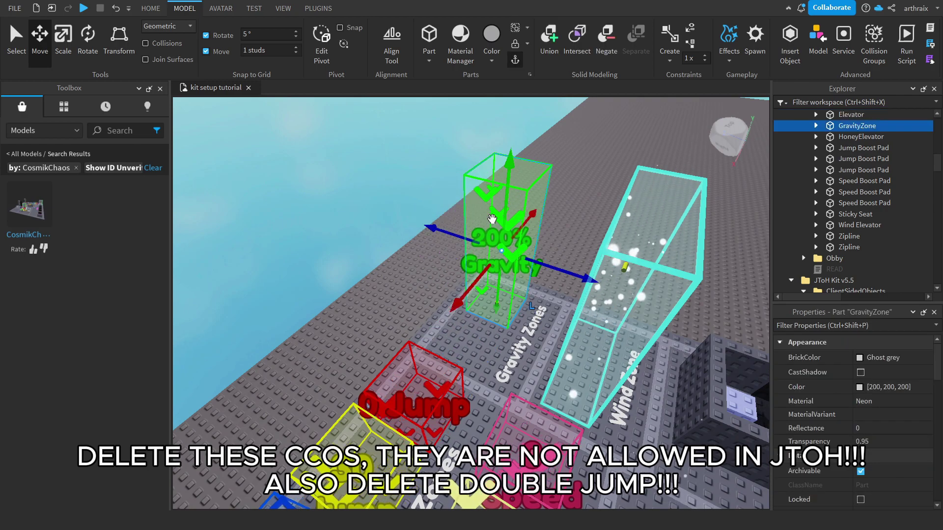
{"action": "key", "text": "Delete"}
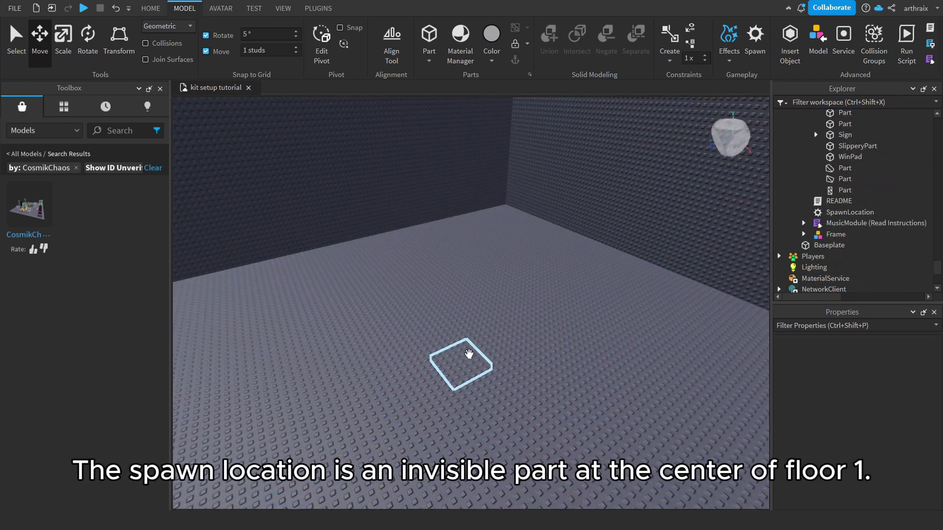
Select the invisible SpawnLocation at the center of floor 1 and view the tower up to floor 10.
{"action": "left_click", "coordinate": [450, 360]}
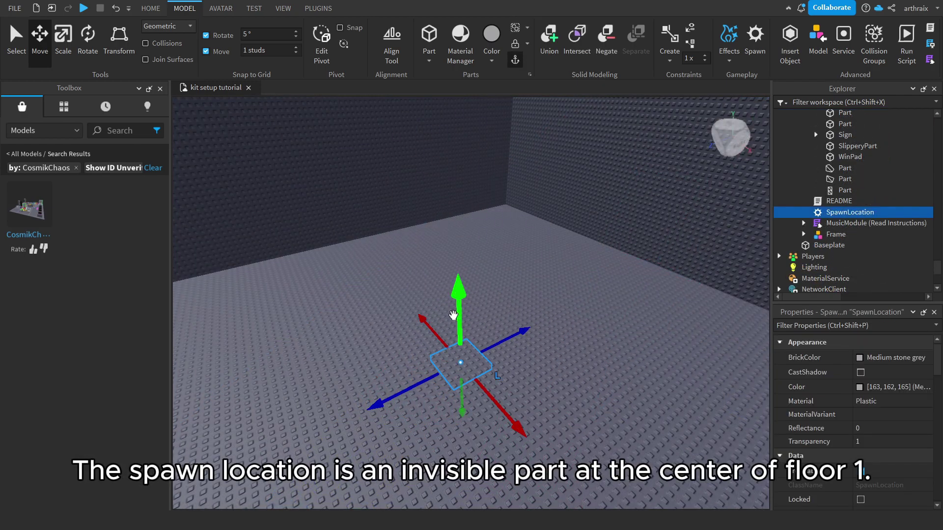
{"action": "scroll", "coordinate": [453, 315], "scroll_direction": "down", "scroll_amount": 10}
{"action": "right_click_drag", "start_coordinate": [453, 315], "coordinate": [533, 307]}
{"action": "scroll", "coordinate": [454, 270], "scroll_direction": "up", "scroll_amount": 10}
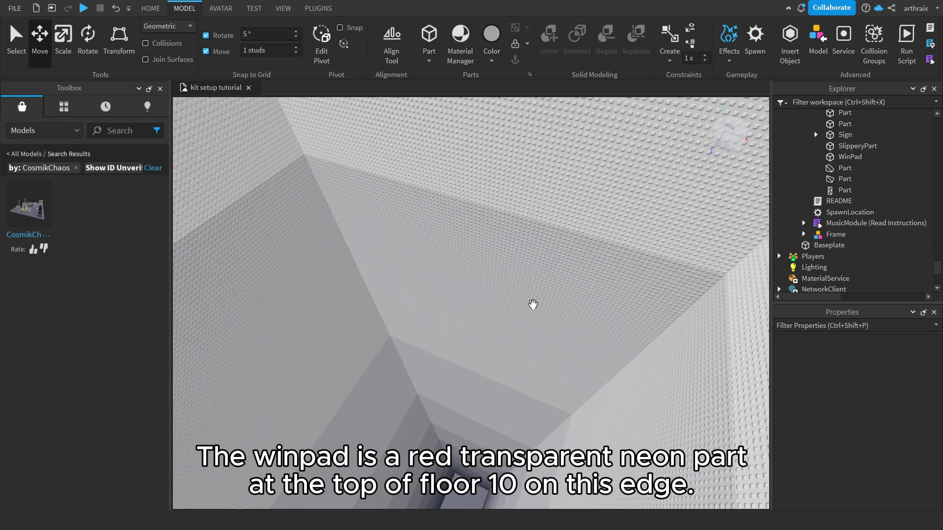
Expand the tower's Frame model and select all of its Floor1 parts.
{"action": "left_click", "coordinate": [533, 307]}
{"action": "scroll", "coordinate": [824, 143], "scroll_direction": "down", "scroll_amount": 2}
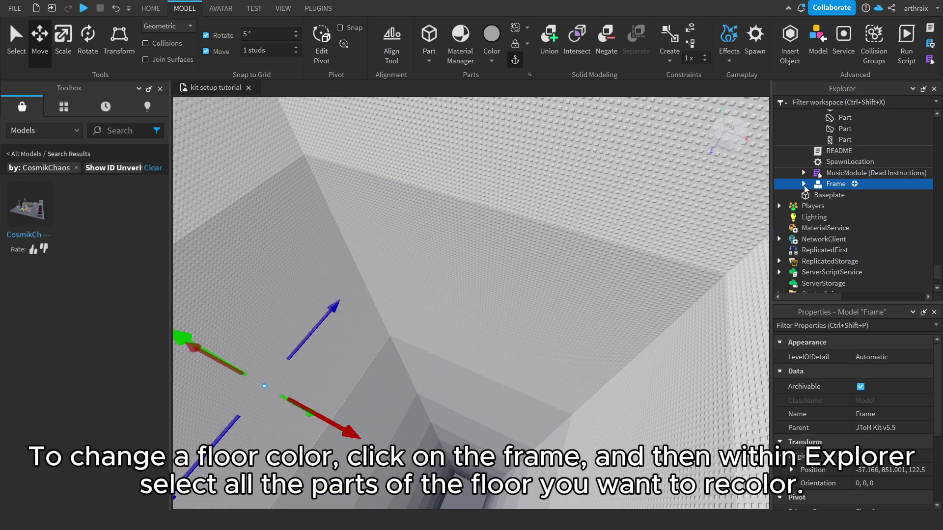
{"action": "left_click", "coordinate": [848, 195]}
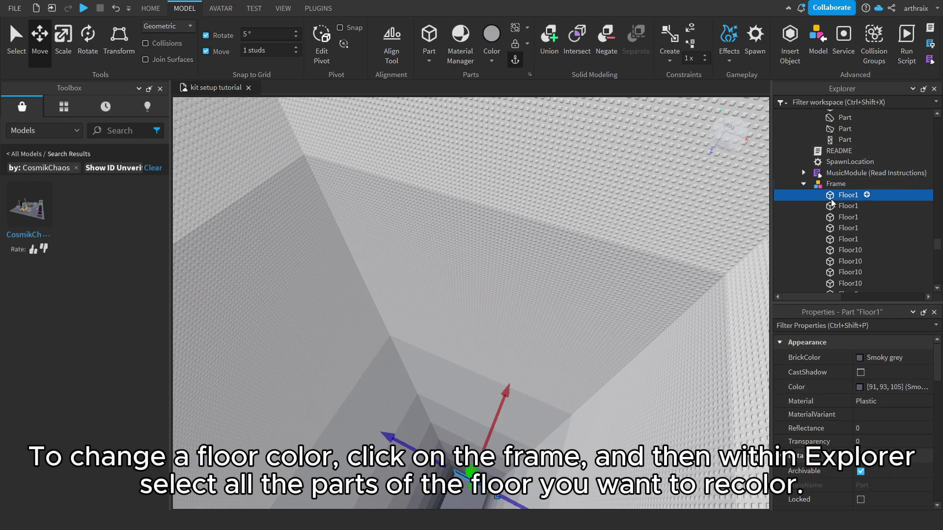
{"action": "left_click", "coordinate": [835, 239], "text": "shift"}
{"action": "key", "text": "f"}
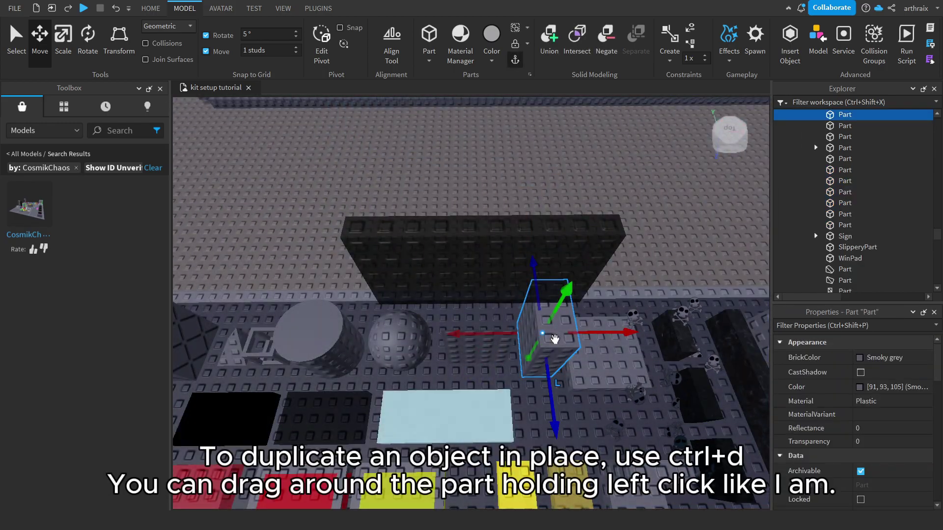
Place a duplicate of the tall grey block on the baseplate outside the kit board and scale it up.
{"action": "left_click_drag", "start_coordinate": [555, 339], "coordinate": [522, 224]}
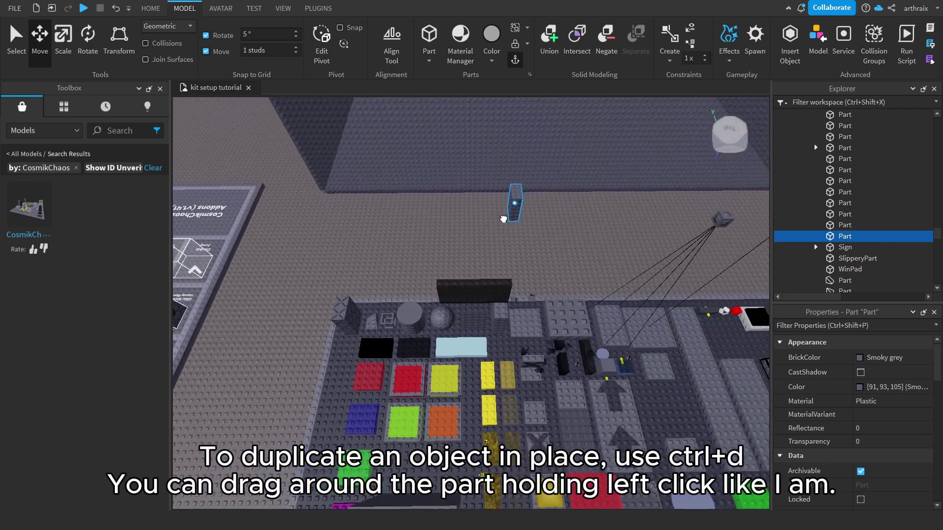
{"action": "left_click_drag", "start_coordinate": [413, 230], "coordinate": [407, 231]}
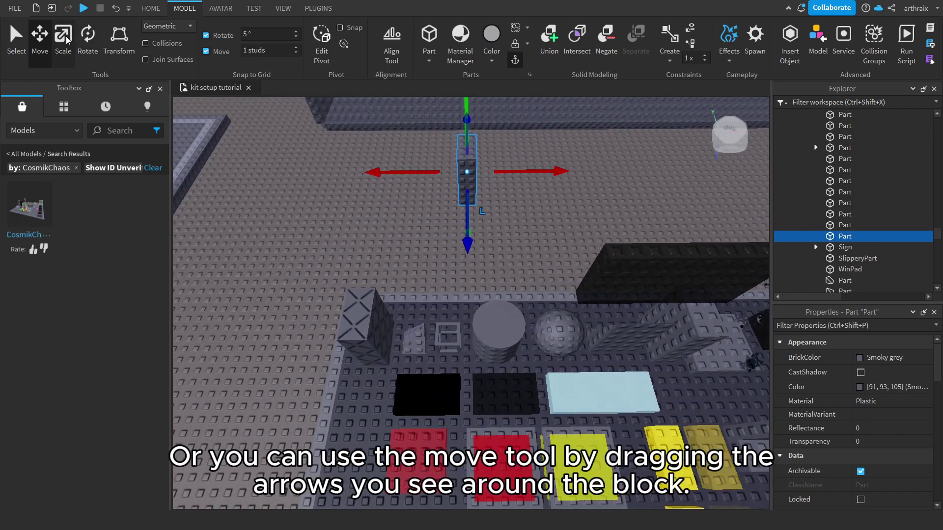
{"action": "left_click", "coordinate": [67, 39]}
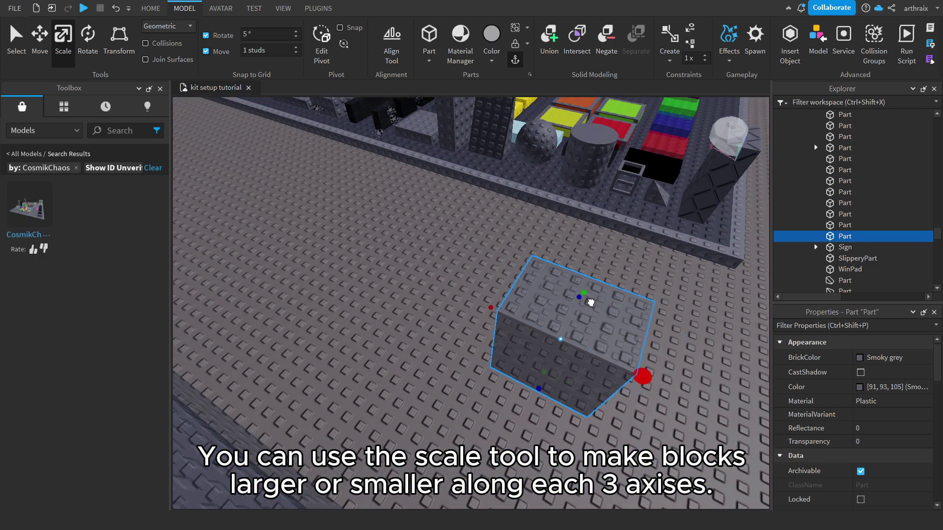
{"action": "left_click_drag", "start_coordinate": [643, 376], "coordinate": [737, 417]}
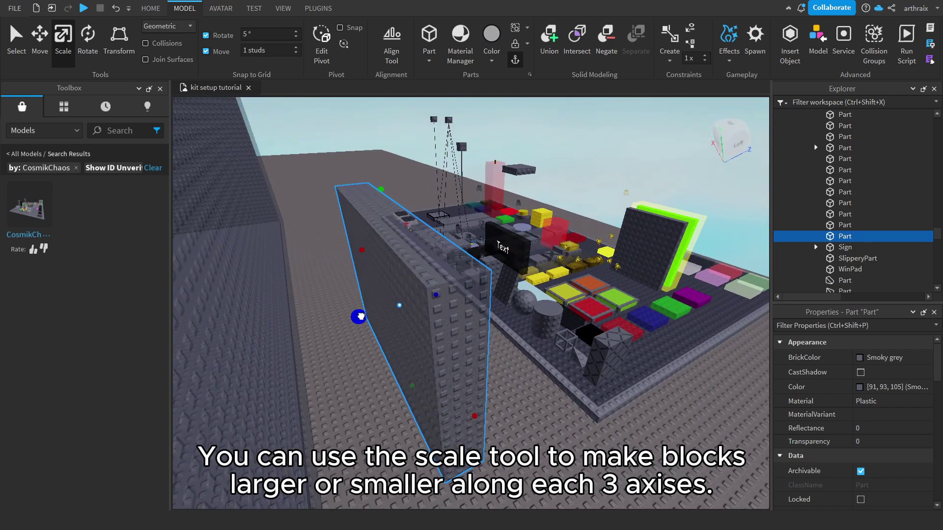
Rotate the enlarged block copy freely around its different axes in 5° increments.
{"action": "key", "text": "ctrl+4"}
{"action": "scroll", "coordinate": [441, 304], "scroll_direction": "up", "scroll_amount": 5}
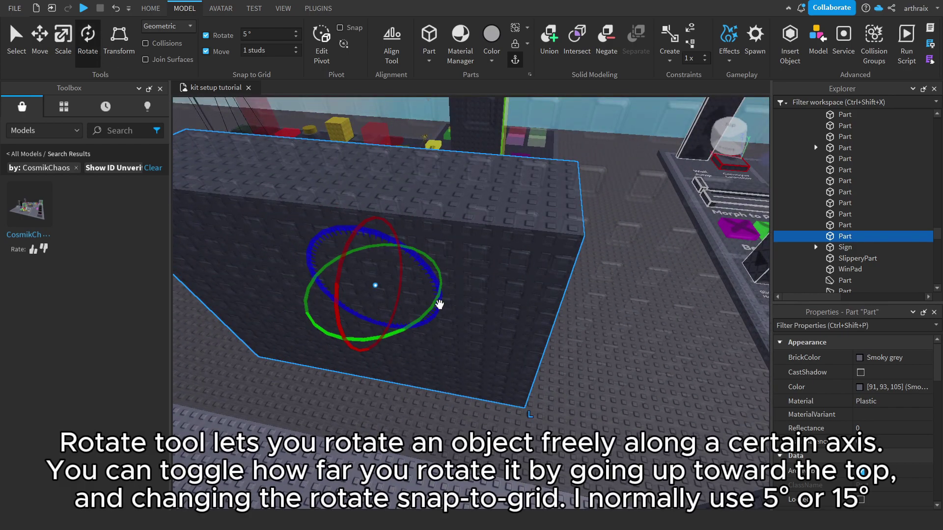
{"action": "left_click_drag", "start_coordinate": [441, 305], "coordinate": [401, 347]}
{"action": "left_click_drag", "start_coordinate": [383, 258], "coordinate": [405, 255]}
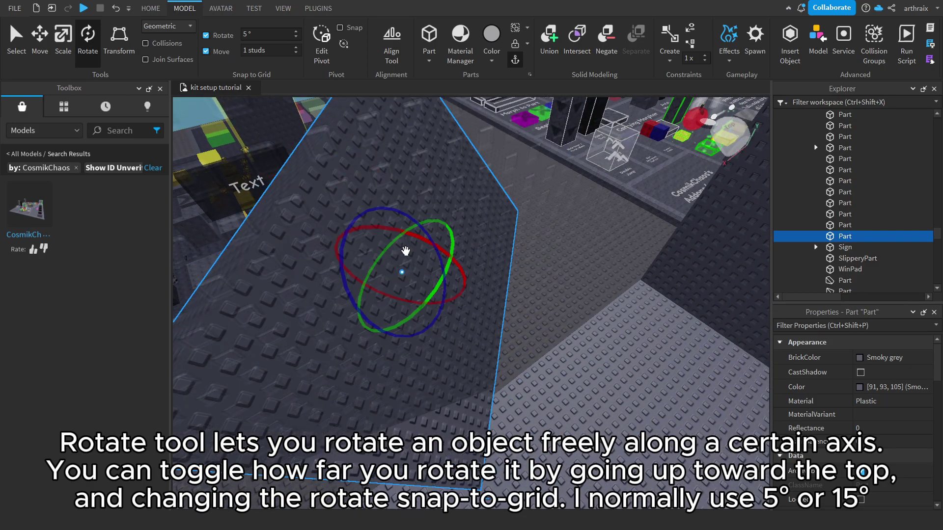
{"action": "left_click_drag", "start_coordinate": [402, 219], "coordinate": [453, 267]}
Delete the scaled and rotated block copy from the baseplate.
{"action": "scroll", "coordinate": [415, 270], "scroll_direction": "down", "scroll_amount": 3}
{"action": "right_click_drag", "start_coordinate": [415, 270], "coordinate": [499, 288]}
{"action": "key", "text": "Delete"}
{"action": "scroll", "coordinate": [491, 274], "scroll_direction": "up", "scroll_amount": 5}
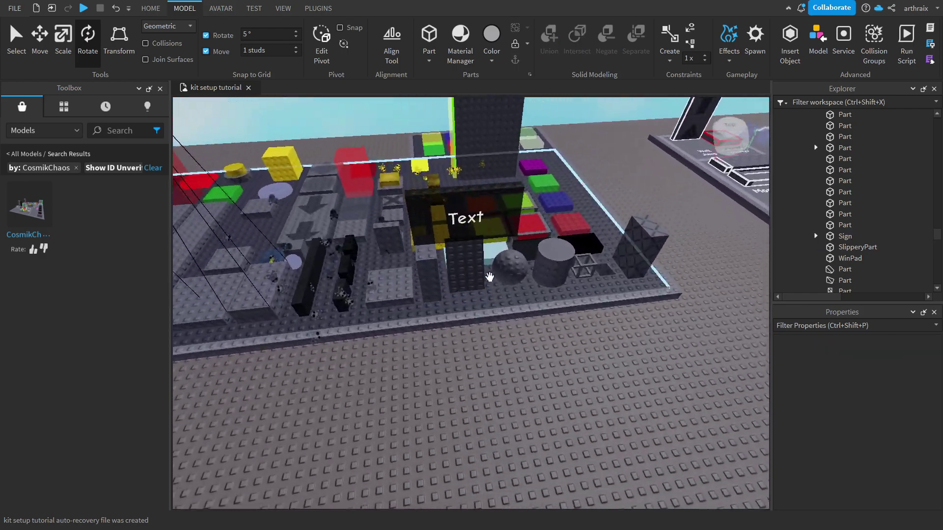
Select the grey wedge next to the sphere on the kit board and rotate it.
{"action": "left_click", "coordinate": [422, 242]}
{"action": "right_click_drag", "start_coordinate": [422, 242], "coordinate": [466, 253]}
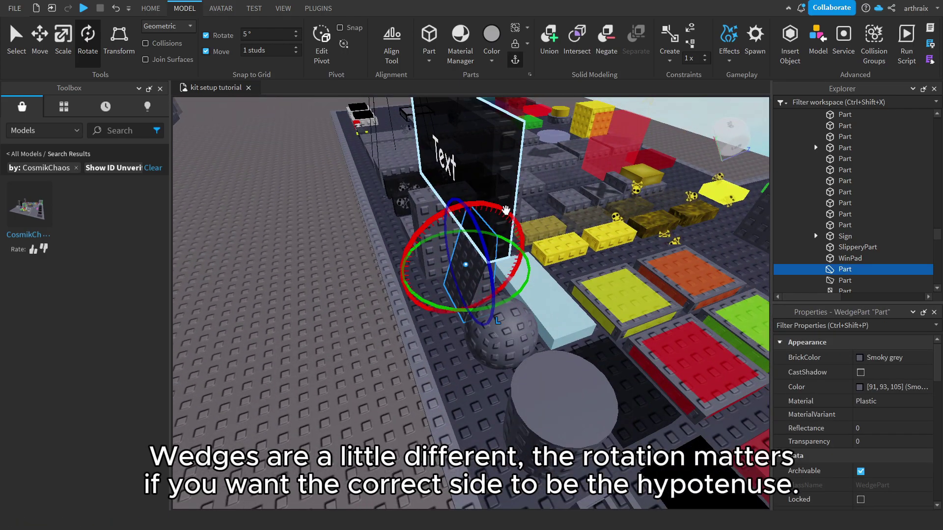
{"action": "left_click_drag", "start_coordinate": [430, 254], "coordinate": [444, 275]}
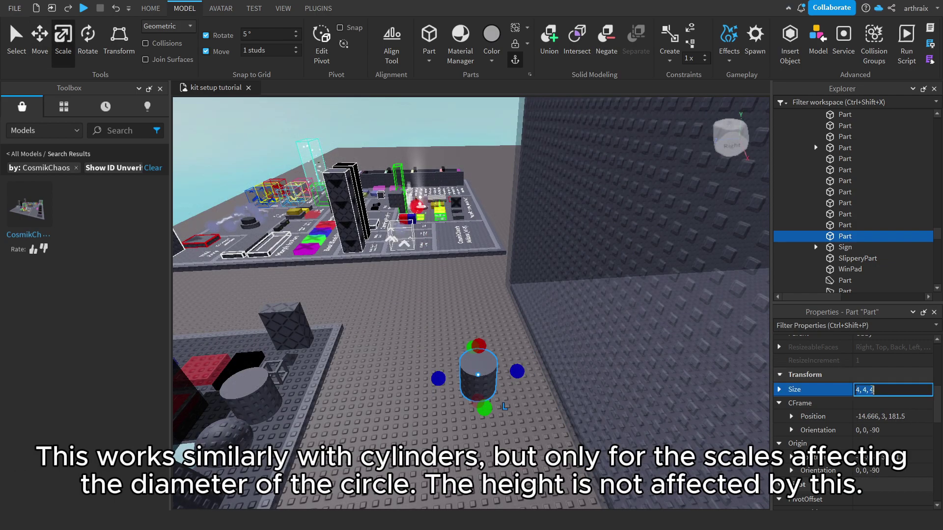
Widen the cylinder copy on the baseplate by setting its size to 4, 5, 5.
{"action": "type", "text": "5"}
{"action": "key", "text": "Return"}
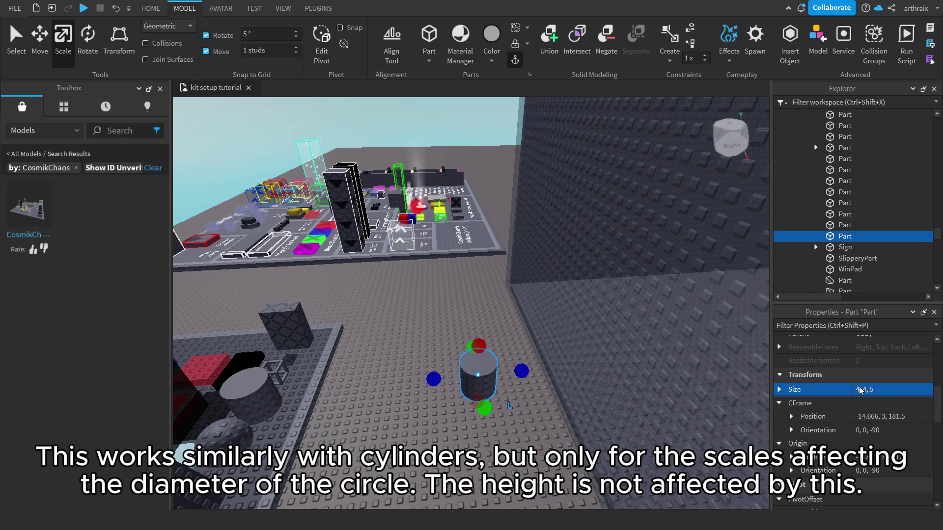
{"action": "key", "text": "f"}
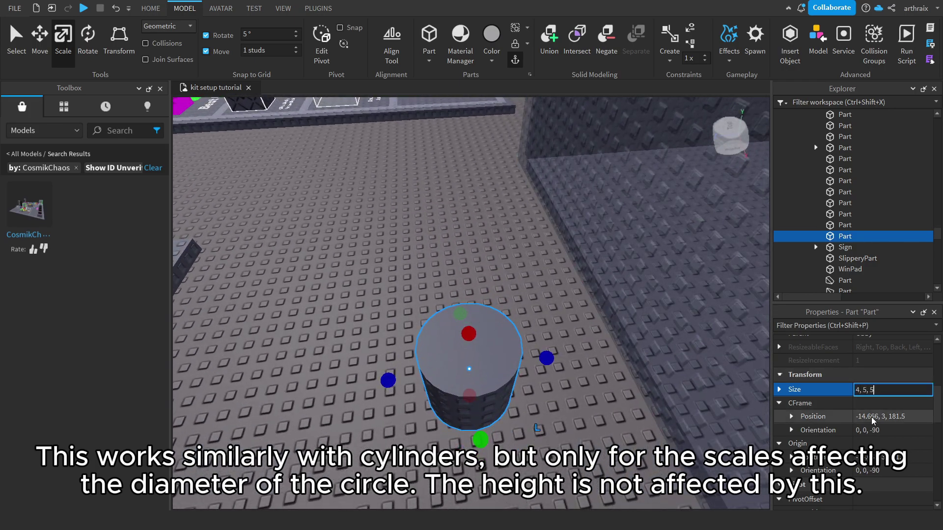
{"action": "key", "text": "Return"}
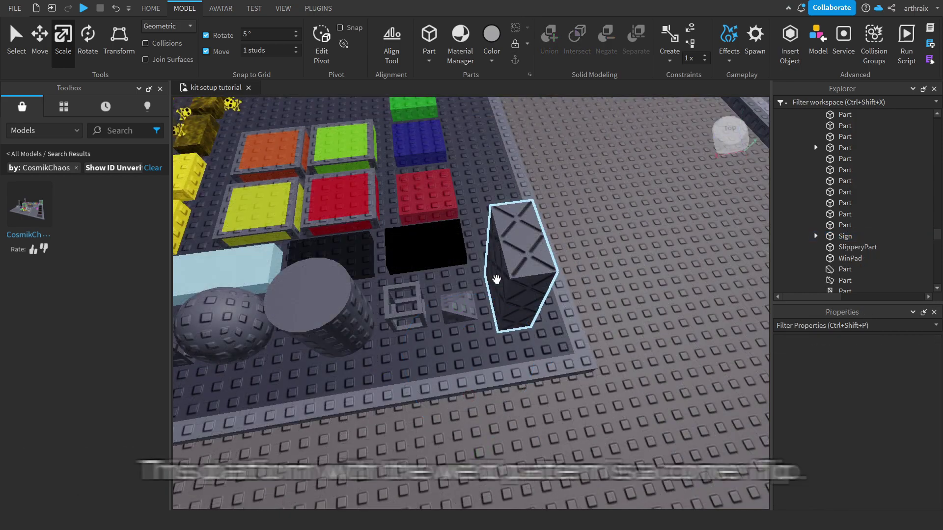
Examine the weld-patterned corner flip platform at the corner of the kit board and its contents in the object tree.
{"action": "scroll", "coordinate": [648, 211], "scroll_direction": "down", "scroll_amount": 5}
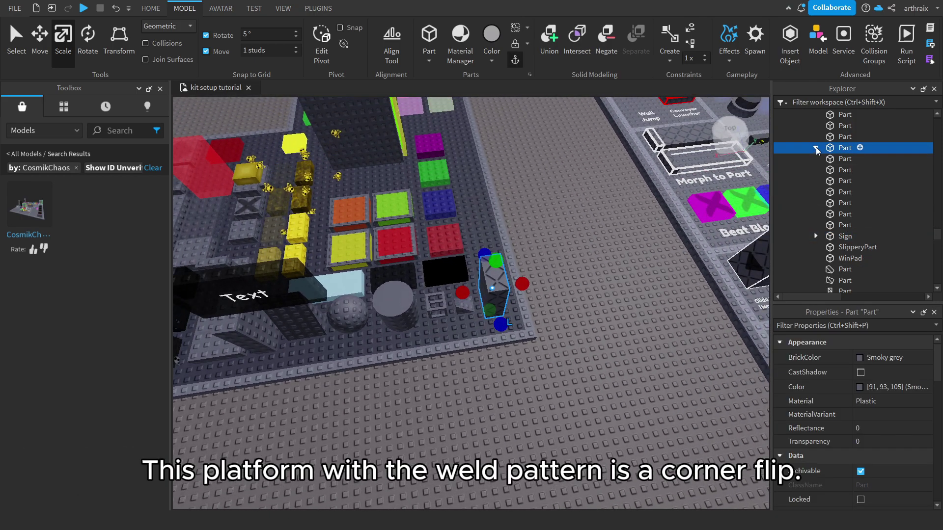
{"action": "key", "text": "d"}
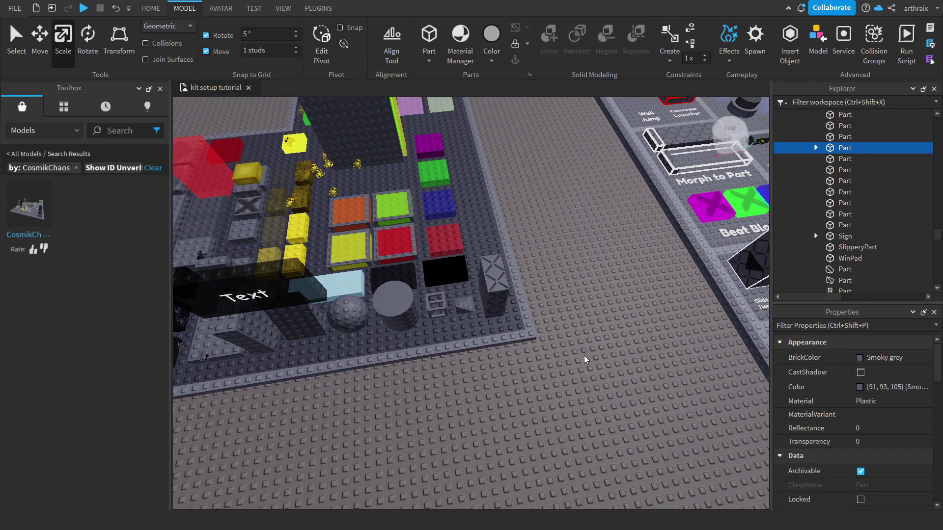
{"action": "left_click", "coordinate": [583, 360]}
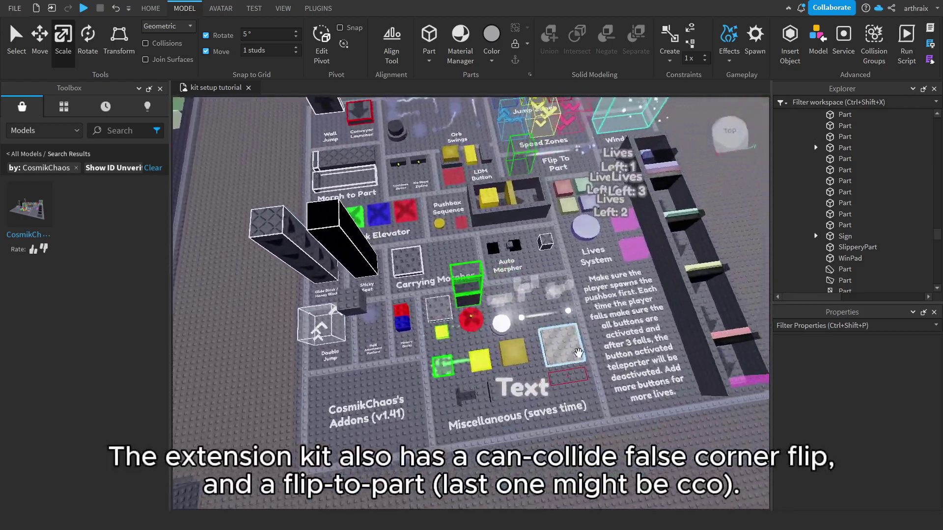
Look over the CosmikChaos addon board and expand the Morpher model of the JToH kit to examine its buttons.
{"action": "right_click_drag", "start_coordinate": [578, 353], "coordinate": [579, 352]}
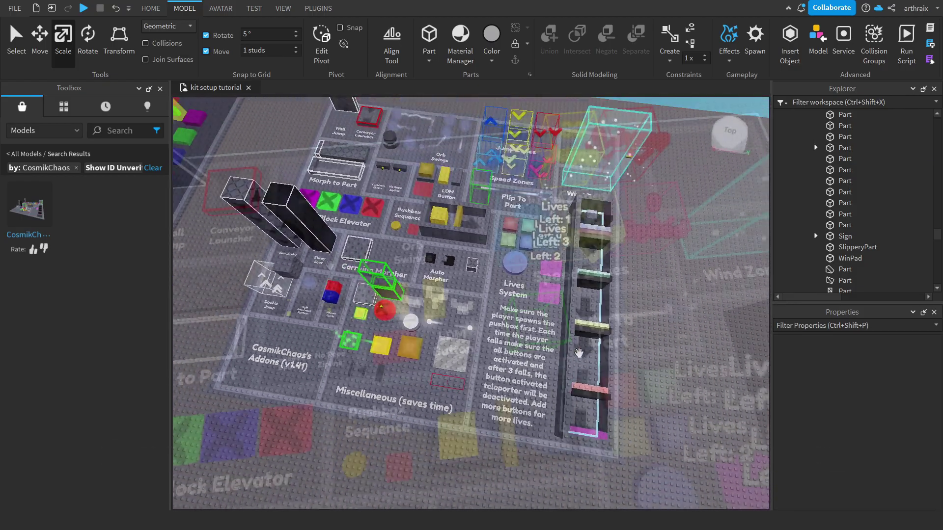
{"action": "scroll", "coordinate": [516, 330], "scroll_direction": "down", "scroll_amount": 5}
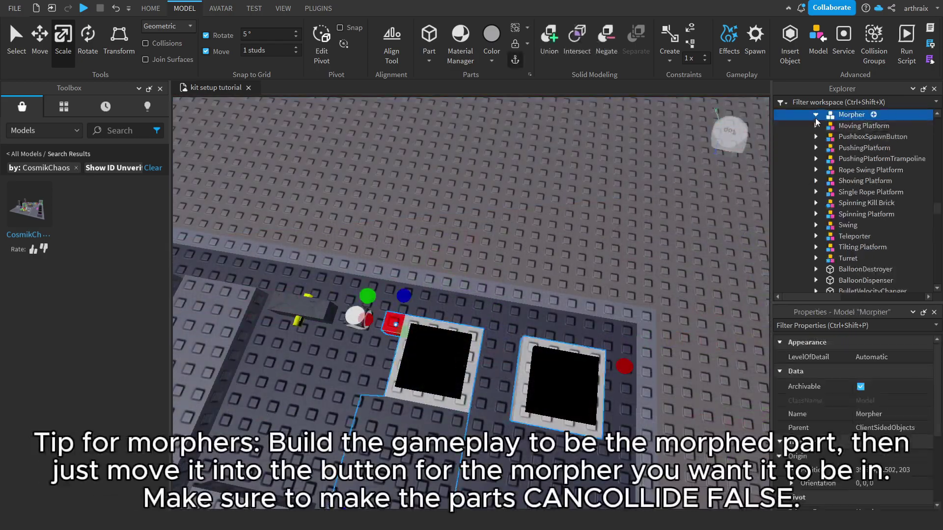
{"action": "left_click", "coordinate": [816, 116]}
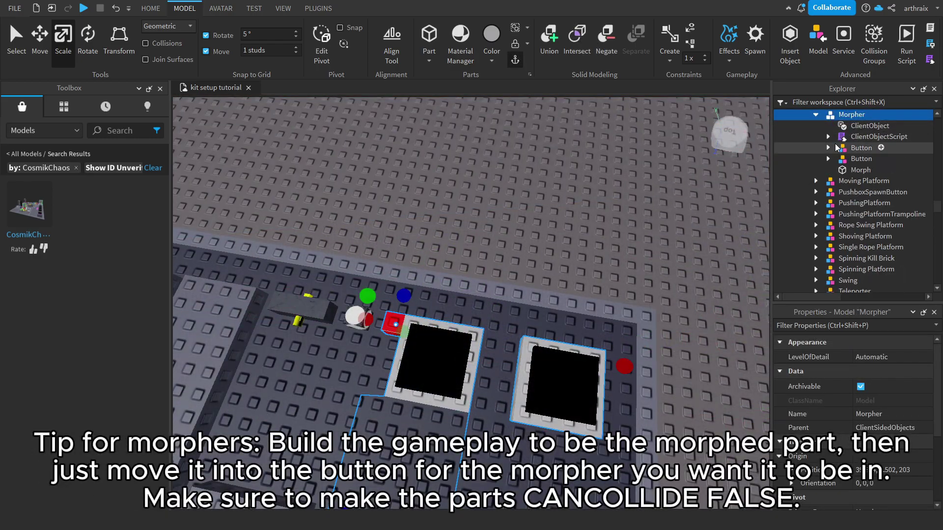
Examine the contents of the Morpher's first Button and inspect the NewMorph part and its properties.
{"action": "left_click", "coordinate": [829, 147]}
{"action": "left_click", "coordinate": [879, 247]}
{"action": "key", "text": "f"}
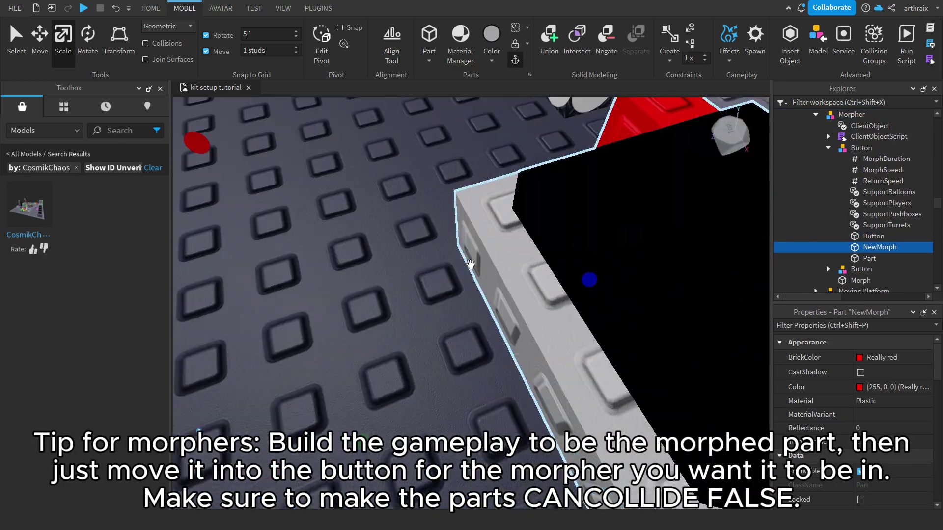
{"action": "scroll", "coordinate": [823, 372], "scroll_direction": "down", "scroll_amount": 10}
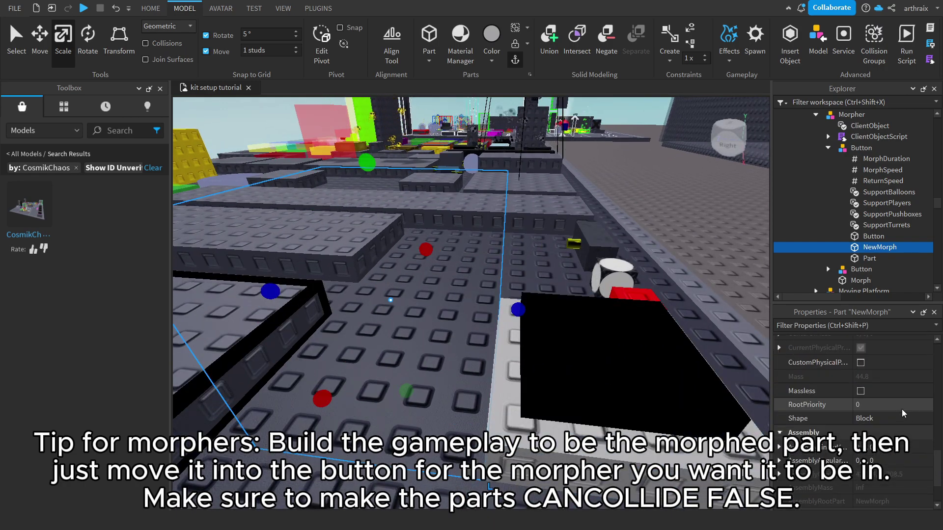
{"action": "scroll", "coordinate": [823, 372], "scroll_direction": "up", "scroll_amount": 10}
{"action": "left_click", "coordinate": [828, 147]}
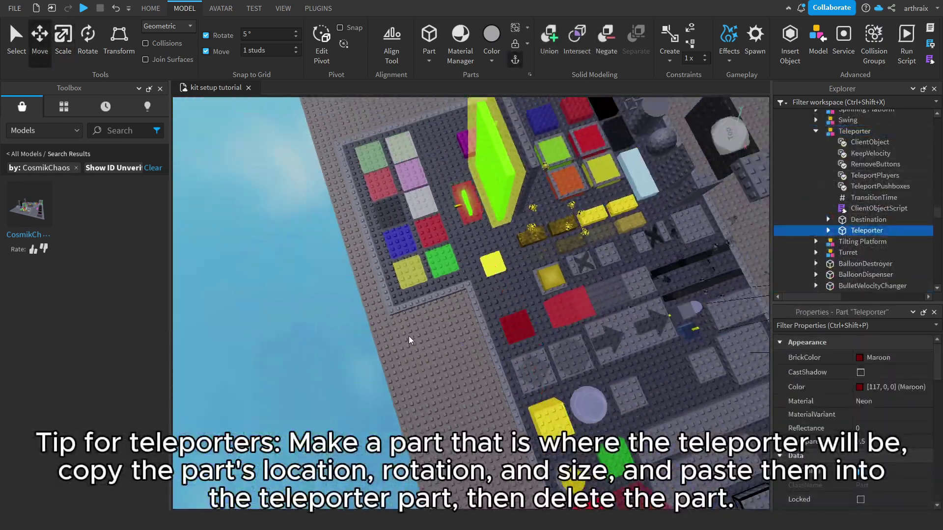
Rotate the new grey part on the baseplate and copy its position into the red Teleporter part.
{"action": "left_click", "coordinate": [88, 35]}
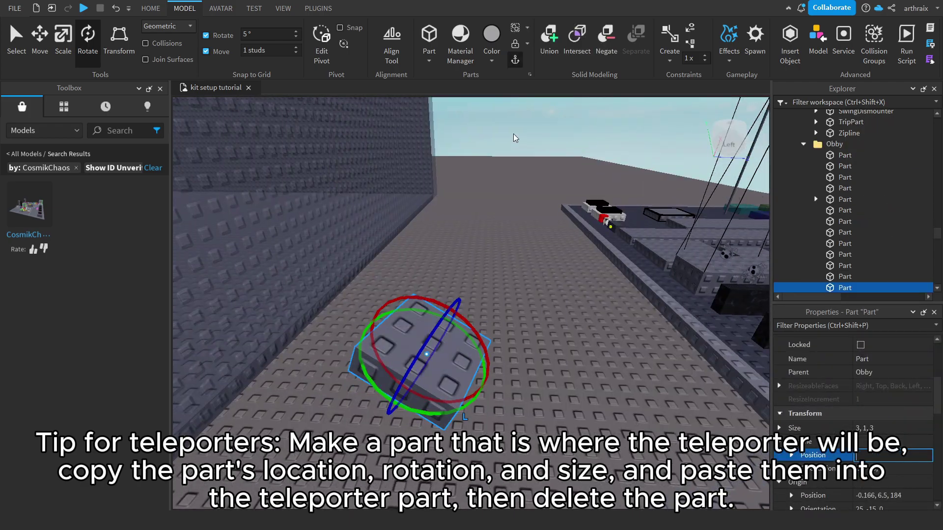
{"action": "left_click", "coordinate": [855, 131]}
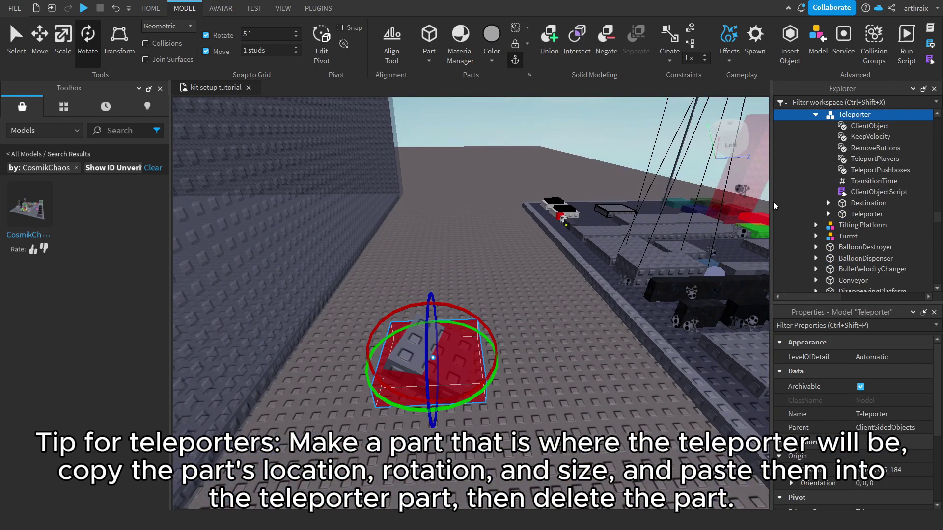
{"action": "left_click", "coordinate": [775, 213]}
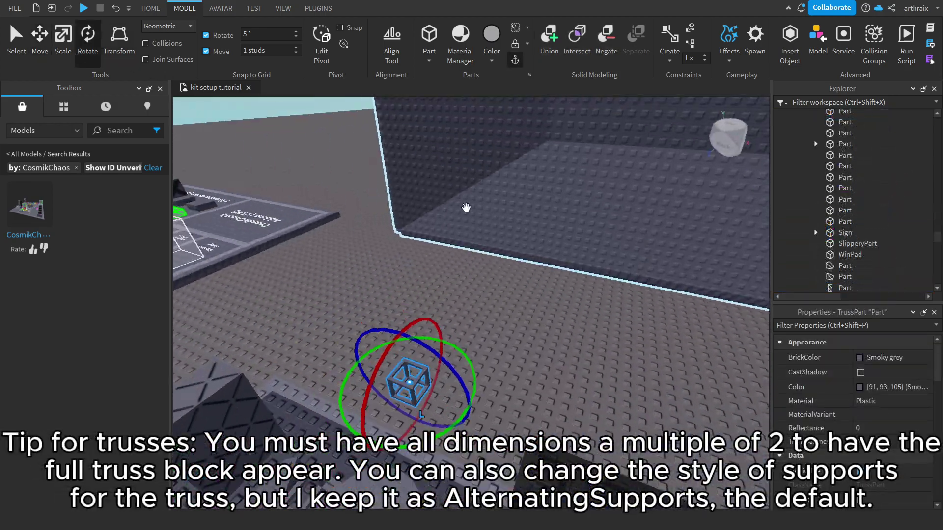
Stretch the truss copy on the baseplate into a tall tower and change its support style.
{"action": "key", "text": "ctrl+2"}
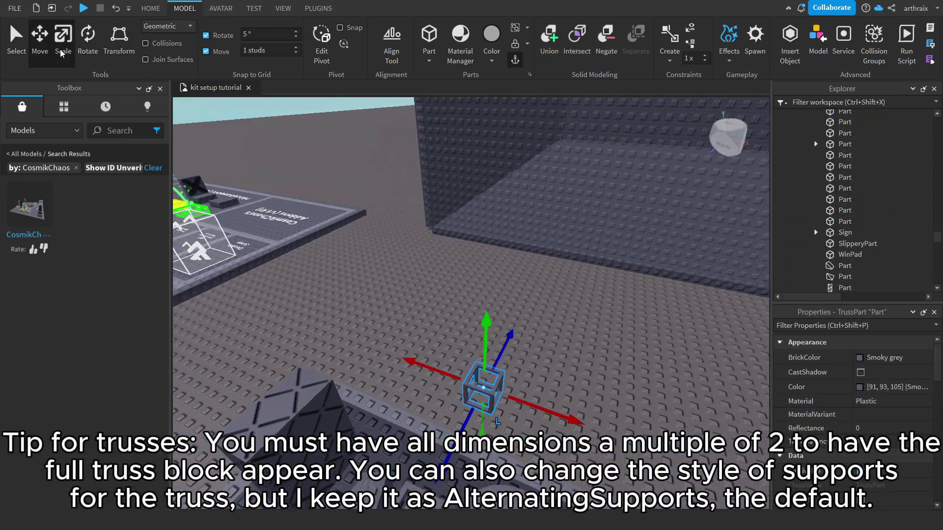
{"action": "key", "text": "ctrl+3"}
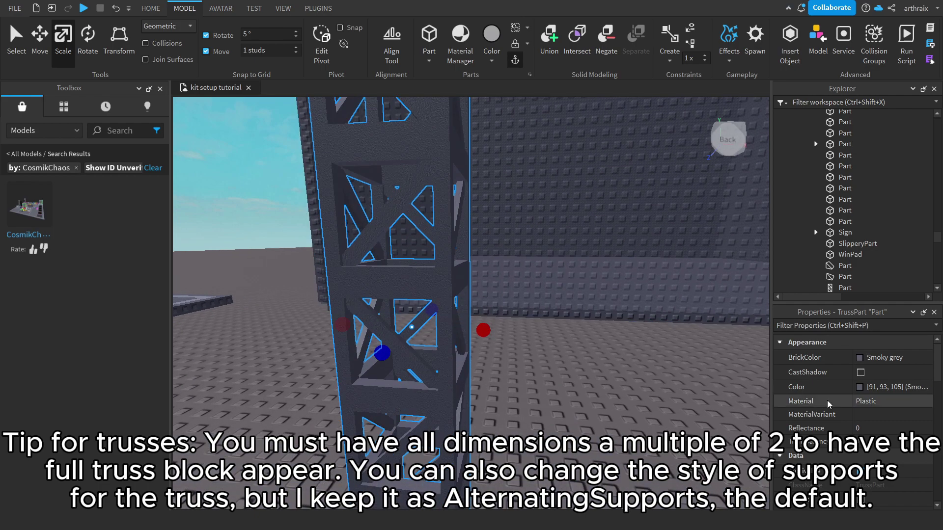
{"action": "scroll", "coordinate": [870, 424], "scroll_direction": "down", "scroll_amount": 10}
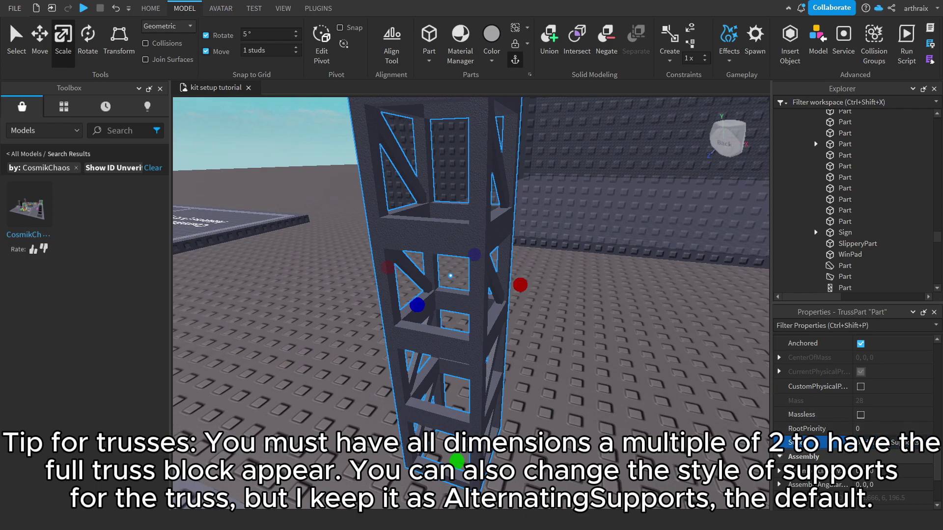
{"action": "left_click", "coordinate": [885, 482]}
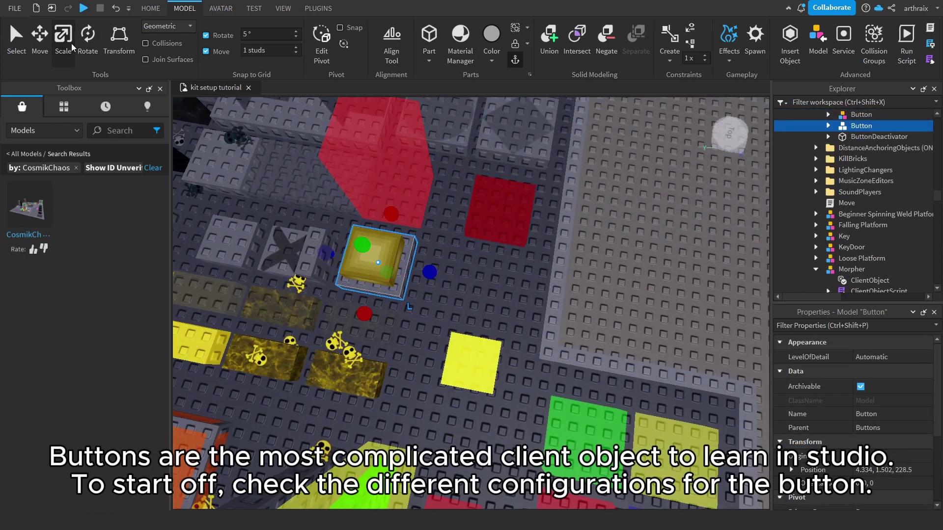
Move the copied yellow Button model off the kit board onto the bare baseplate.
{"action": "key", "text": "ctrl+2"}
{"action": "left_click_drag", "start_coordinate": [443, 264], "coordinate": [568, 326]}
{"action": "key", "text": "f"}
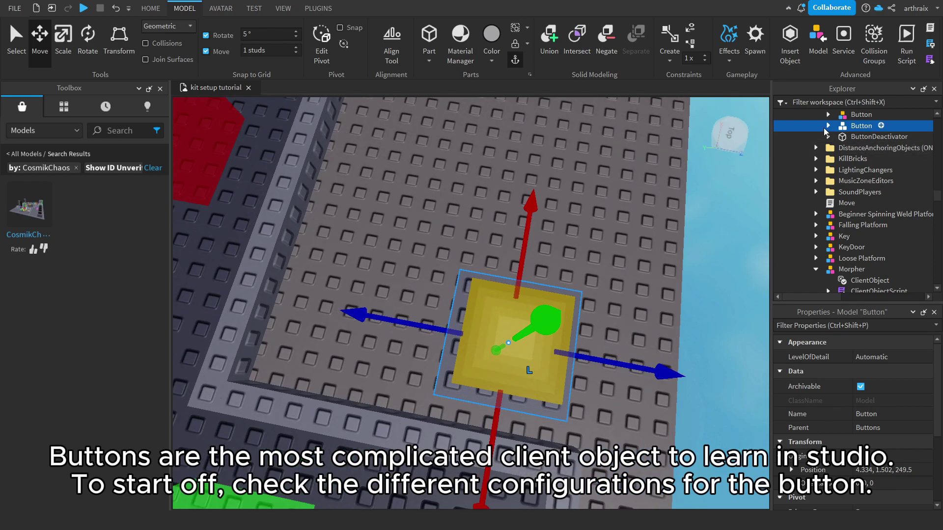
Expand the copied Button's Configurations folder and examine its ButtonPressOffset value.
{"action": "left_click", "coordinate": [828, 127]}
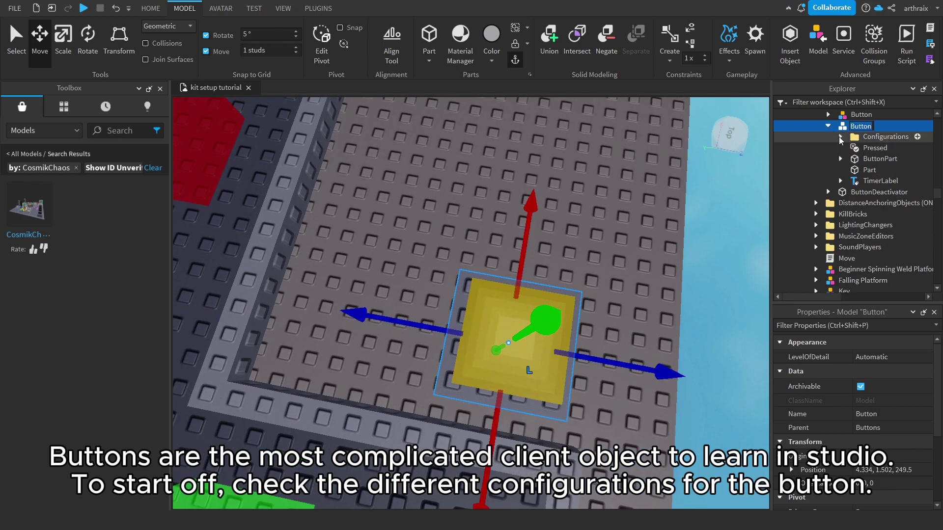
{"action": "left_click", "coordinate": [840, 137]}
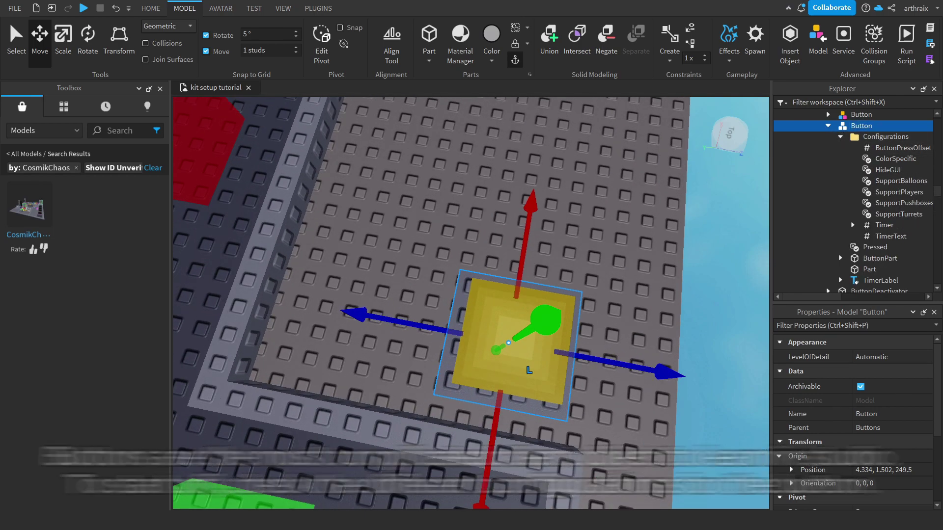
{"action": "left_click", "coordinate": [868, 150]}
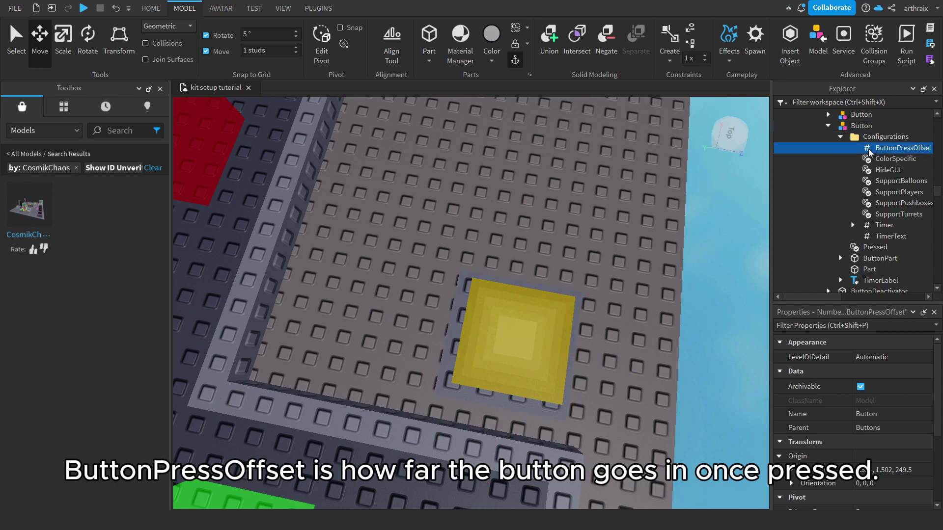
{"action": "middle_click_drag", "start_coordinate": [711, 216], "coordinate": [705, 224]}
{"action": "scroll", "coordinate": [702, 230], "scroll_direction": "up", "scroll_amount": 5}
{"action": "scroll", "coordinate": [702, 230], "scroll_direction": "down", "scroll_amount": 10}
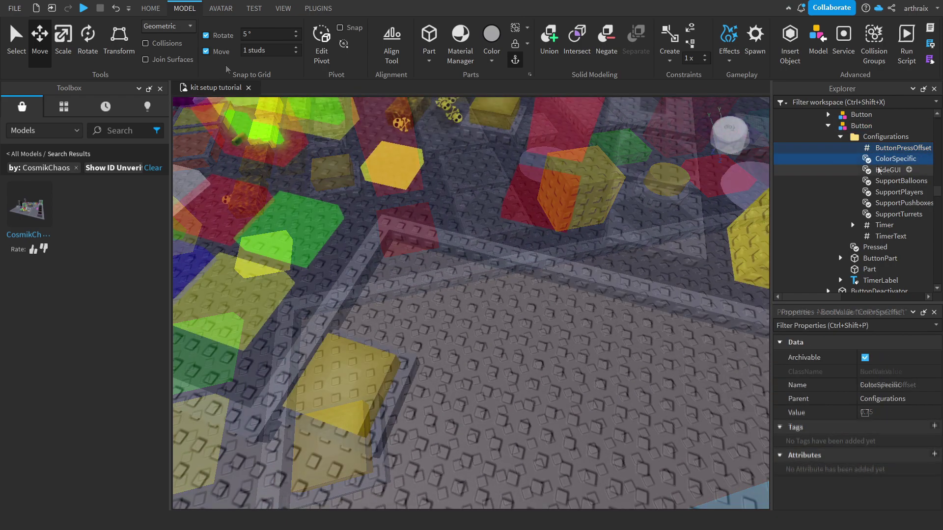
Review the Button's remaining configuration values, from ColorSpecific, HideGUI and the four Support options to Timer and TimerText.
{"action": "left_click", "coordinate": [879, 159]}
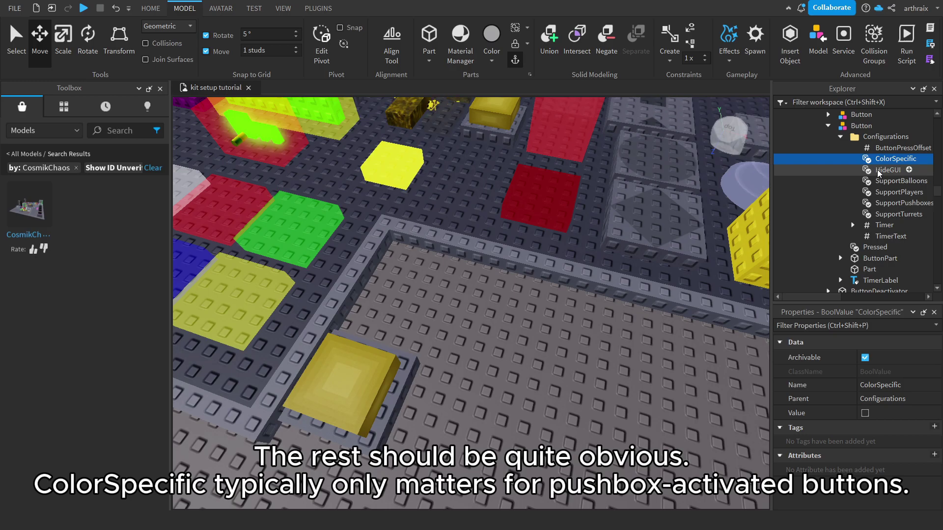
{"action": "left_click", "coordinate": [880, 170]}
{"action": "left_click", "coordinate": [879, 181]}
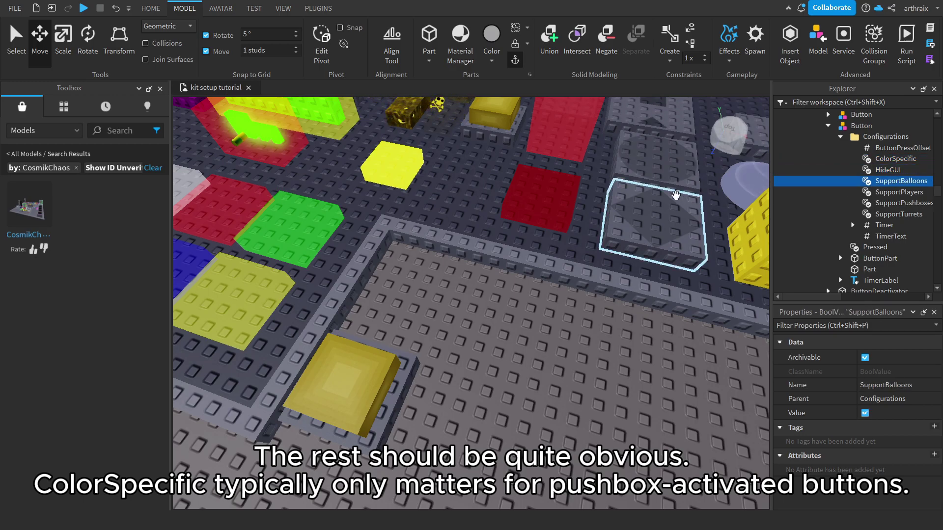
{"action": "scroll", "coordinate": [516, 265], "scroll_direction": "down", "scroll_amount": 10}
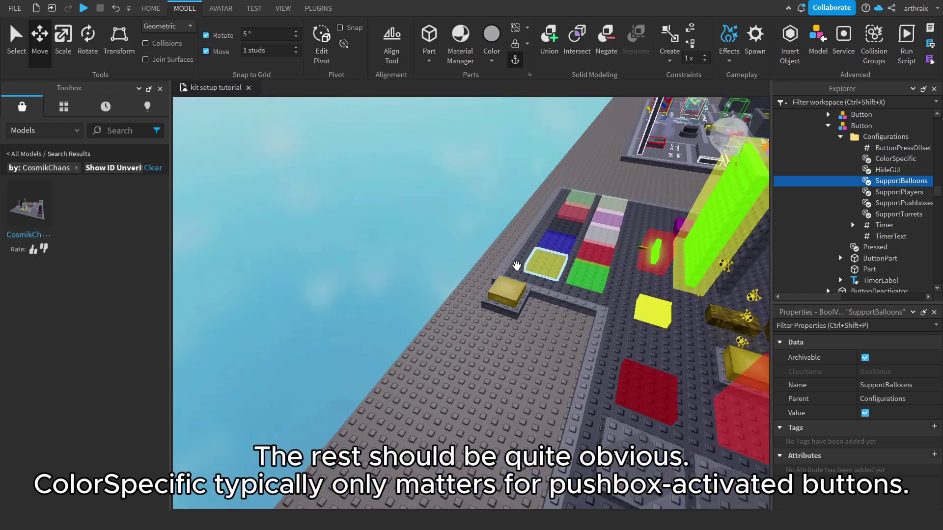
{"action": "left_click", "coordinate": [899, 192]}
{"action": "left_click", "coordinate": [899, 203]}
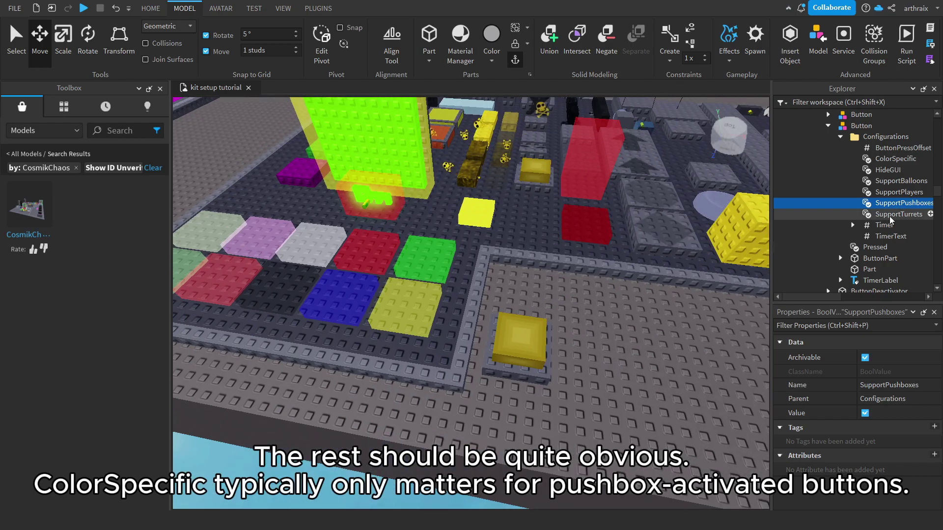
{"action": "left_click", "coordinate": [890, 214]}
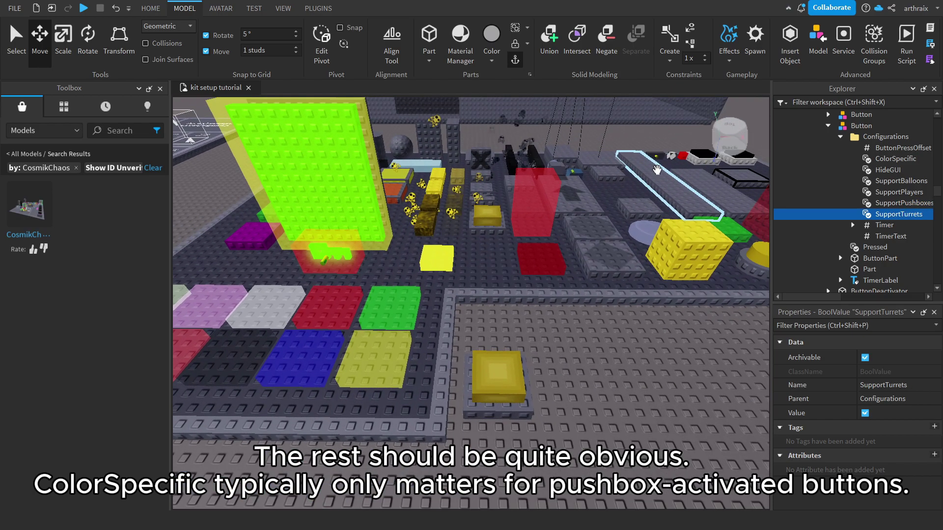
{"action": "left_click", "coordinate": [884, 225]}
{"action": "left_click", "coordinate": [853, 225]}
{"action": "left_click", "coordinate": [878, 236]}
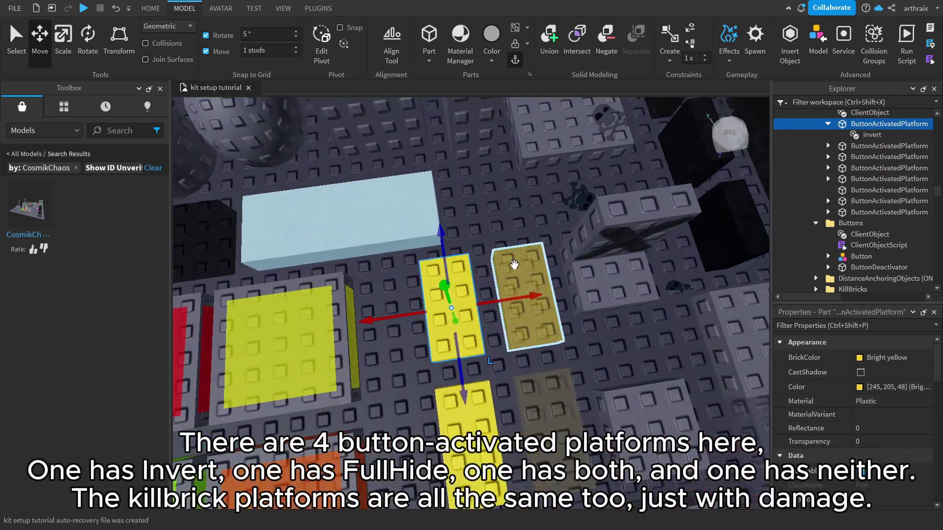
Examine which button-activated platforms on the kit board contain the FullHide and Invert values.
{"action": "right_click_drag", "start_coordinate": [514, 265], "coordinate": [611, 213]}
{"action": "left_click", "coordinate": [609, 216]}
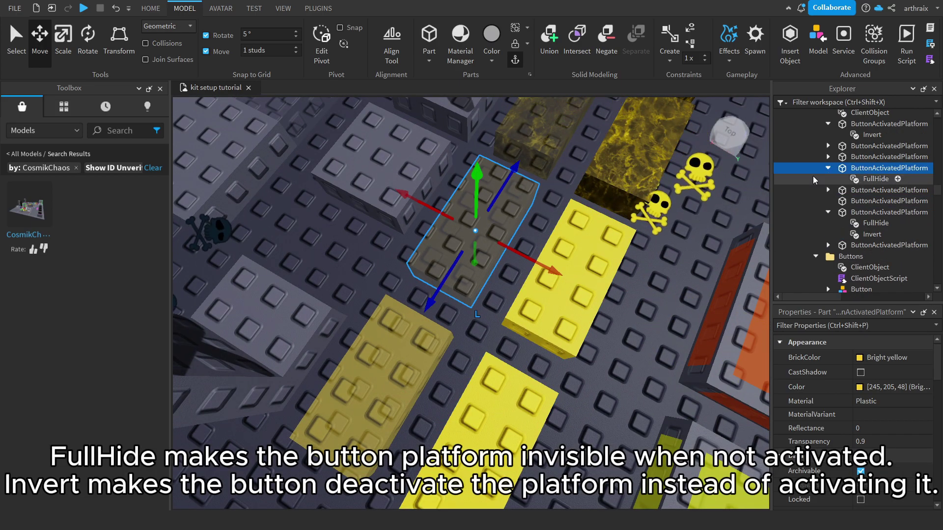
{"action": "left_click", "coordinate": [858, 202]}
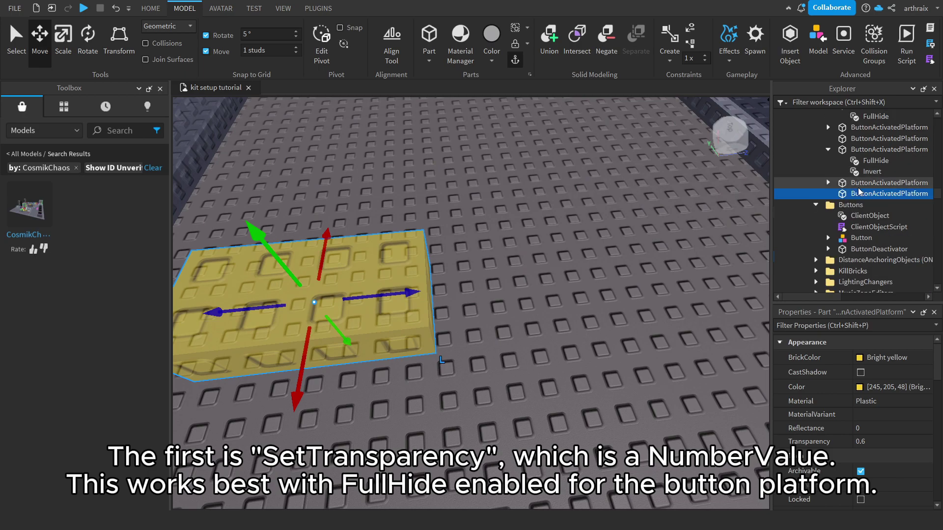
Add a NumberValue named SetTransparency and a FullHide value to the platform copy on the baseplate, and make the platform Neon.
{"action": "key", "text": "f"}
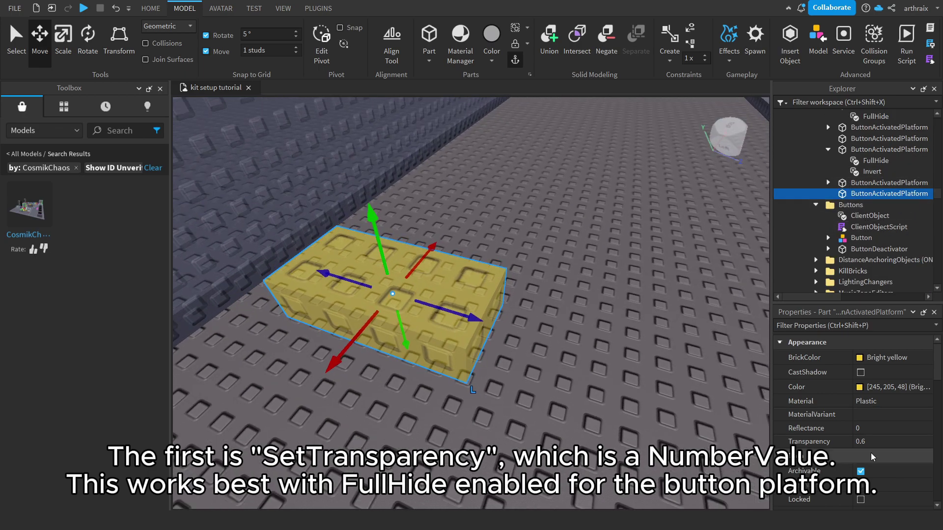
{"action": "scroll", "coordinate": [906, 204], "scroll_direction": "right", "scroll_amount": 1}
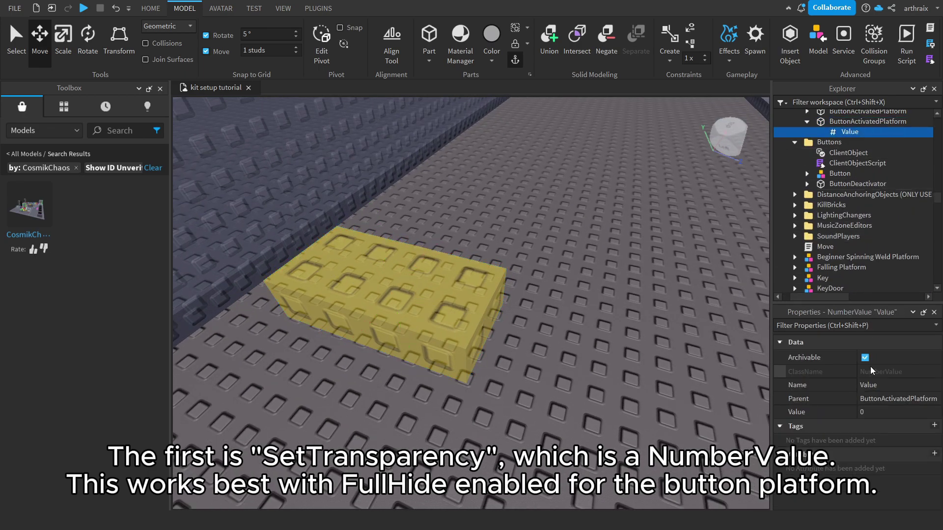
{"action": "type", "text": "6"}
{"action": "left_click", "coordinate": [899, 398]}
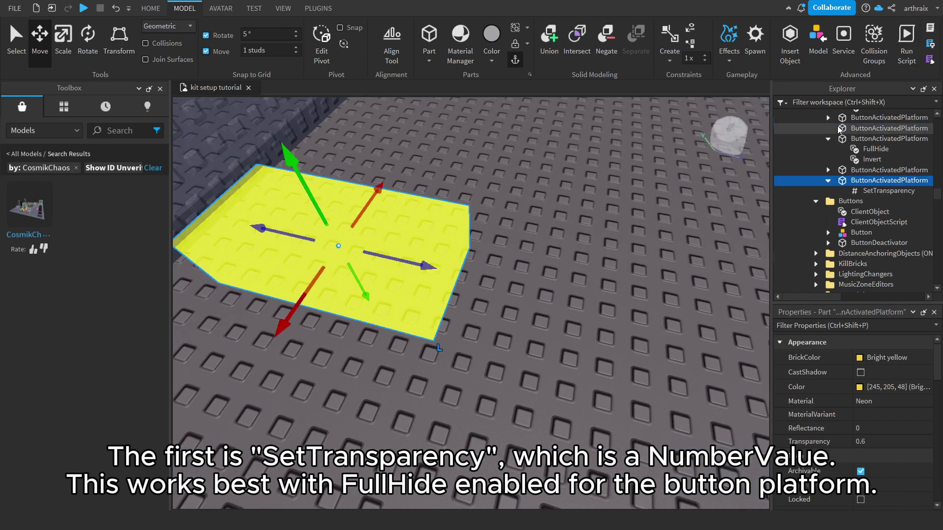
{"action": "scroll", "coordinate": [840, 129], "scroll_direction": "up", "scroll_amount": 3}
{"action": "left_click", "coordinate": [865, 222]}
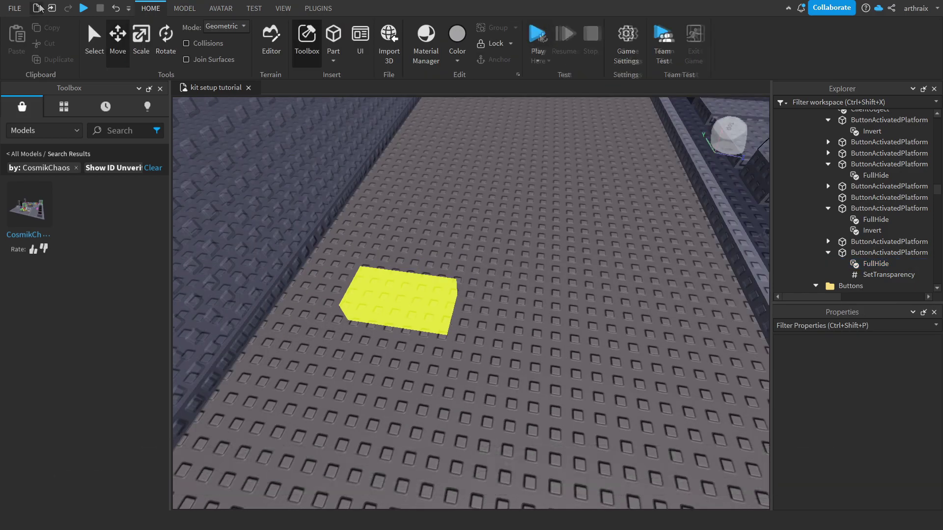
Playtest the place by walking the character over the kit button to the yellow platform copy, and end the test.
{"action": "left_click", "coordinate": [539, 34]}
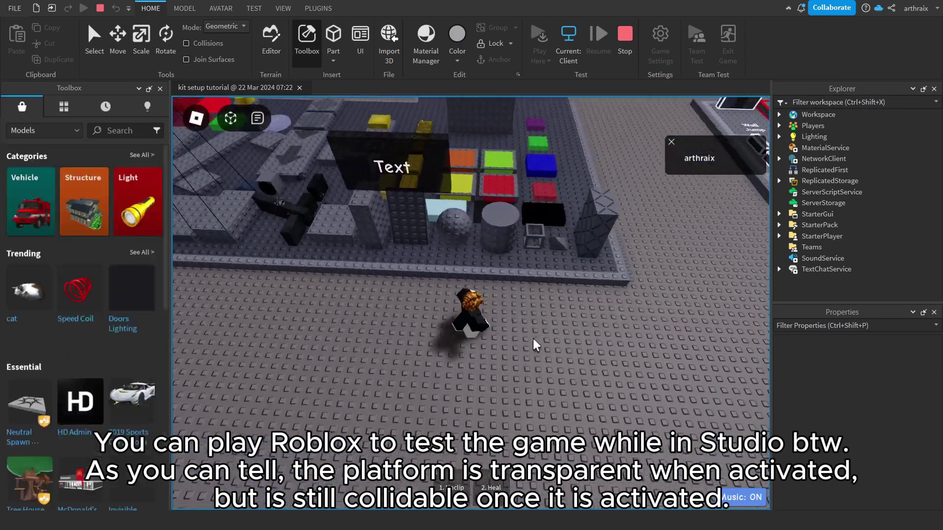
{"action": "key", "text": "w"}
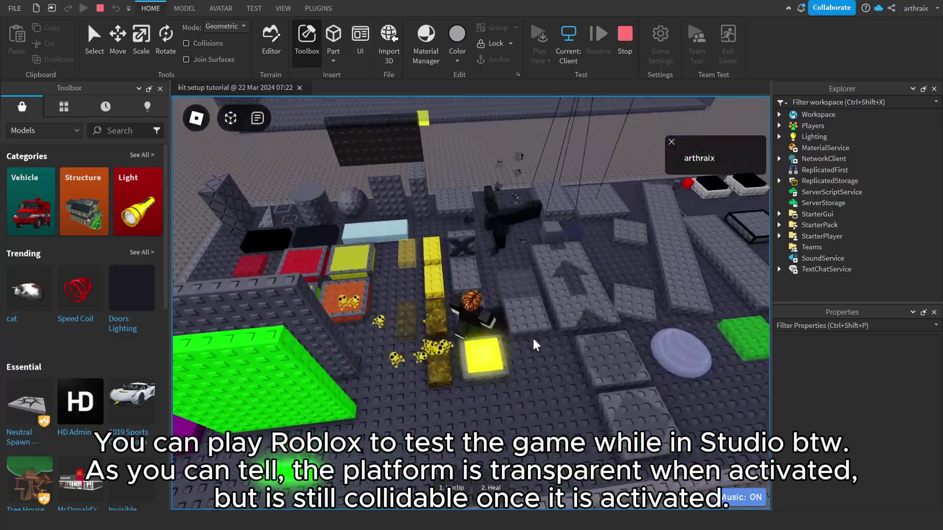
{"action": "key", "text": "w"}
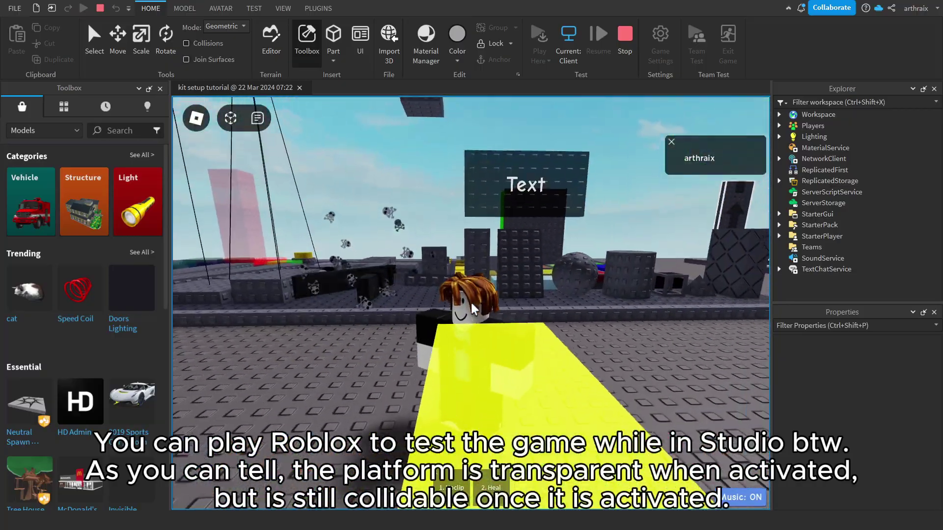
{"action": "key", "text": "Escape"}
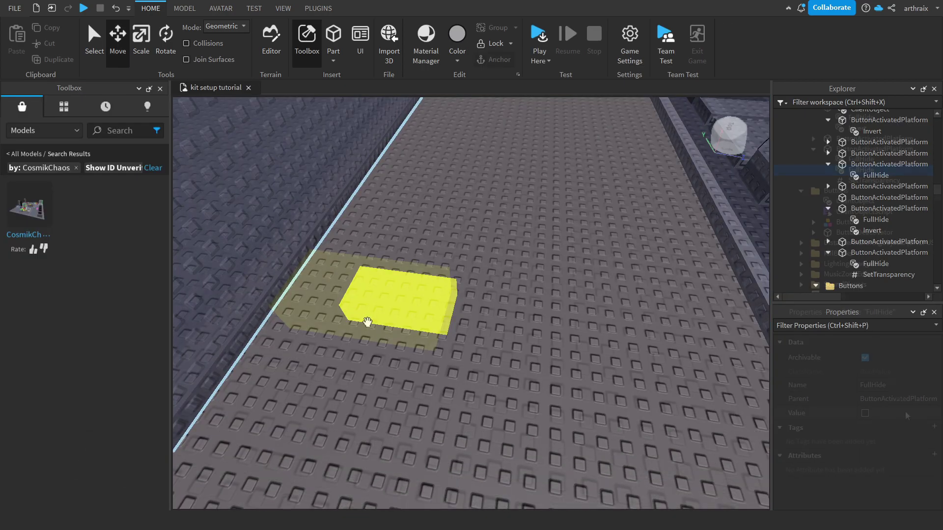
Rename the duplicated FullHide value under the platform copy to IgnoreCanCollide and playtest the platform.
{"action": "left_click", "coordinate": [897, 385]}
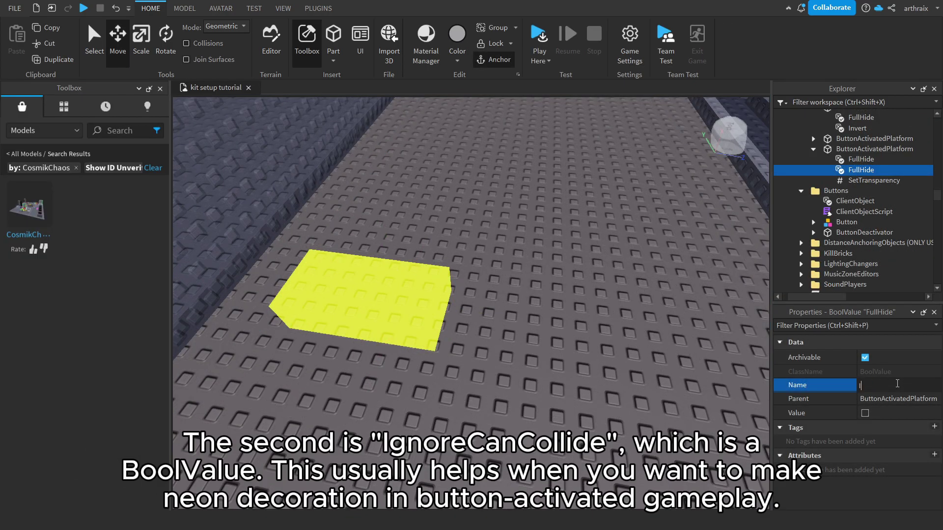
{"action": "left_click", "coordinate": [545, 49]}
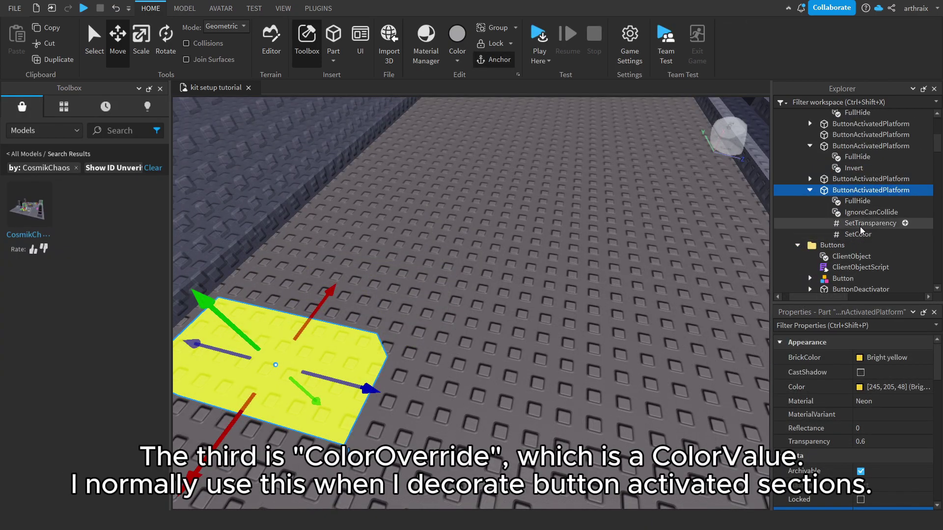
Rename the platform copy's SetColor value to ColorOverride and set the platform's brick color to Lavender.
{"action": "left_click", "coordinate": [858, 234]}
{"action": "left_click", "coordinate": [897, 385]}
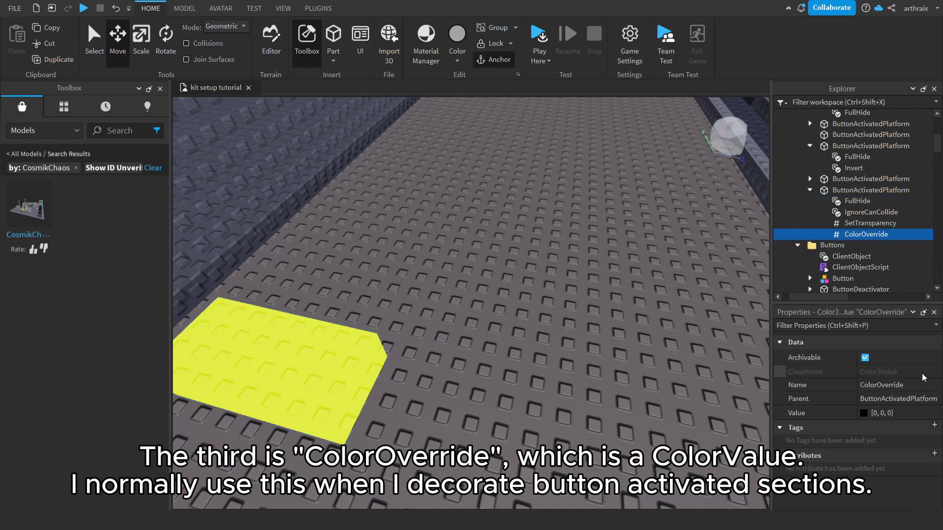
{"action": "left_click", "coordinate": [829, 190]}
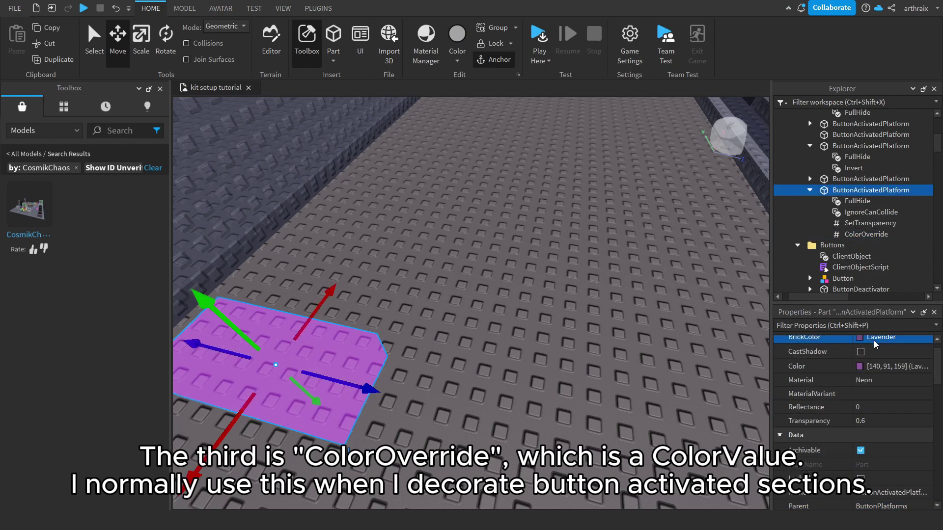
Playtest the lavender ColorOverride platform by walking the character onto it, and leave the test.
{"action": "left_click", "coordinate": [533, 43]}
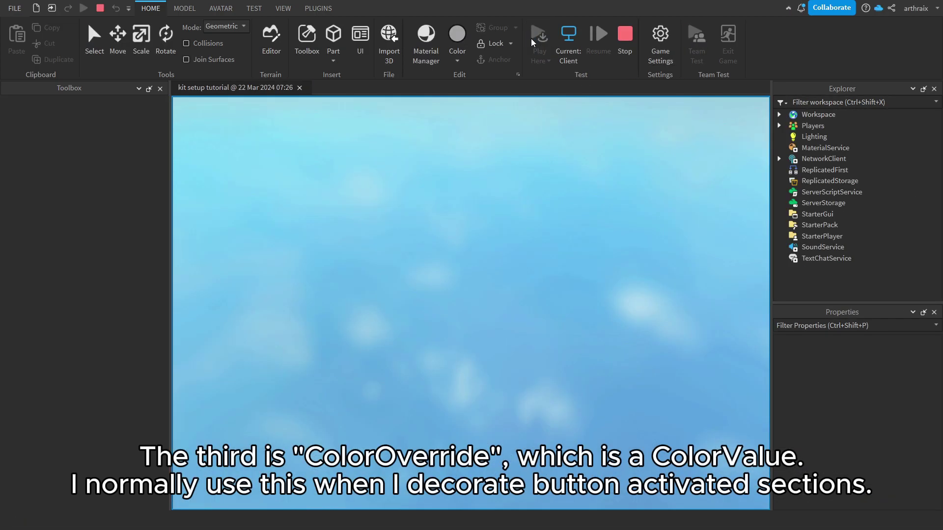
{"action": "key", "text": "w"}
{"action": "key", "text": "Escape"}
{"action": "key", "text": "l"}
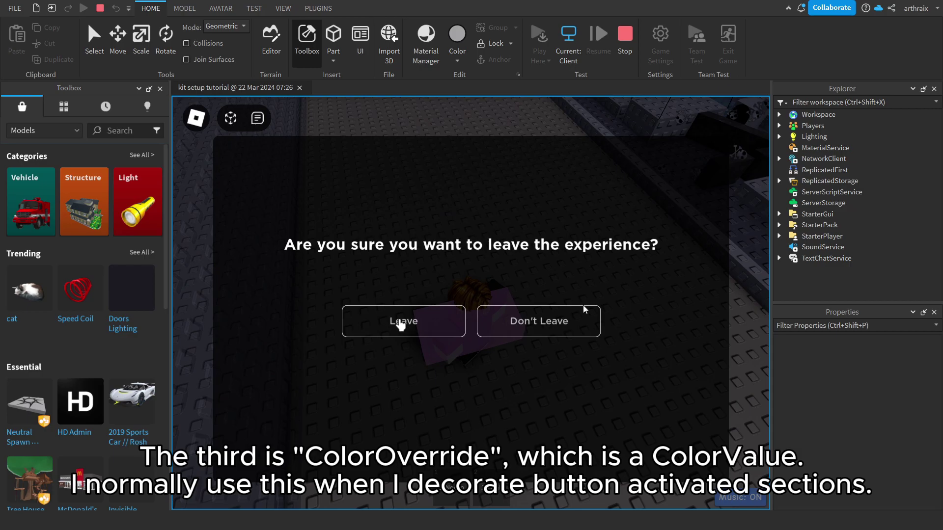
{"action": "left_click", "coordinate": [402, 322]}
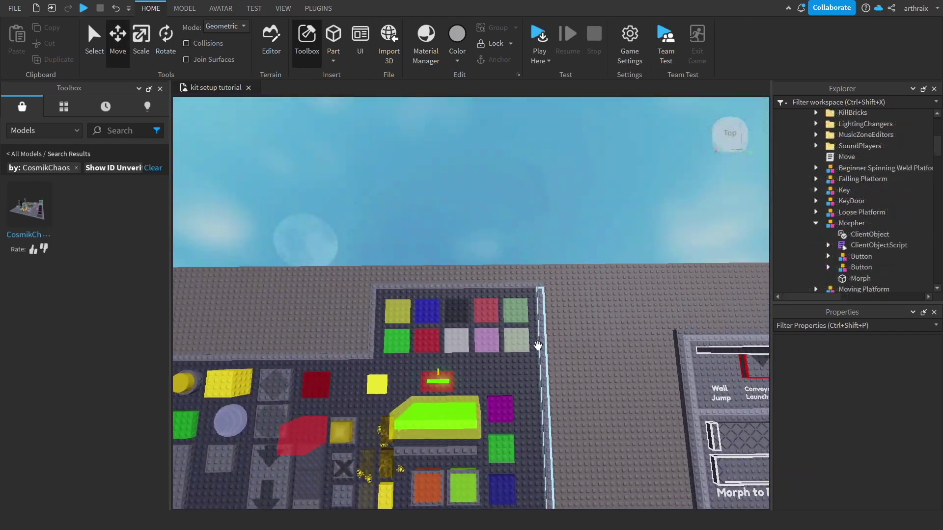
Examine the yellow Lighting Changer's LightingConfiguration script and the place's Lighting service.
{"action": "scroll", "coordinate": [538, 346], "scroll_direction": "up", "scroll_amount": 5}
{"action": "left_click", "coordinate": [400, 415]}
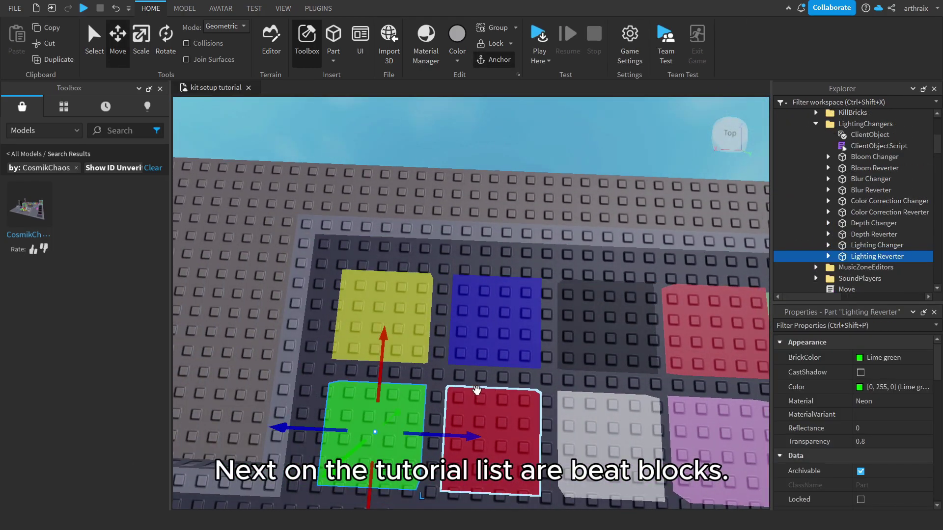
{"action": "left_click", "coordinate": [384, 314]}
{"action": "right_click_drag", "start_coordinate": [384, 314], "coordinate": [472, 300]}
{"action": "left_click", "coordinate": [828, 182]}
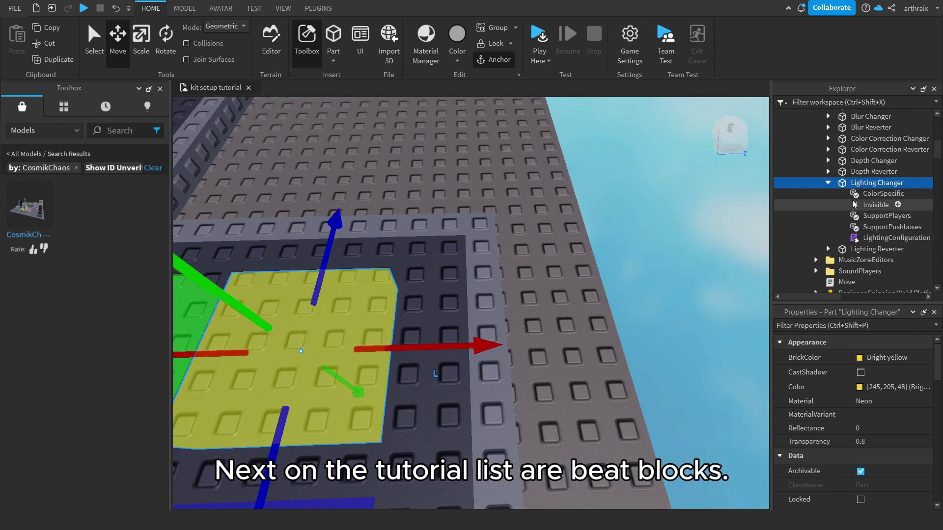
{"action": "double_click", "coordinate": [862, 239]}
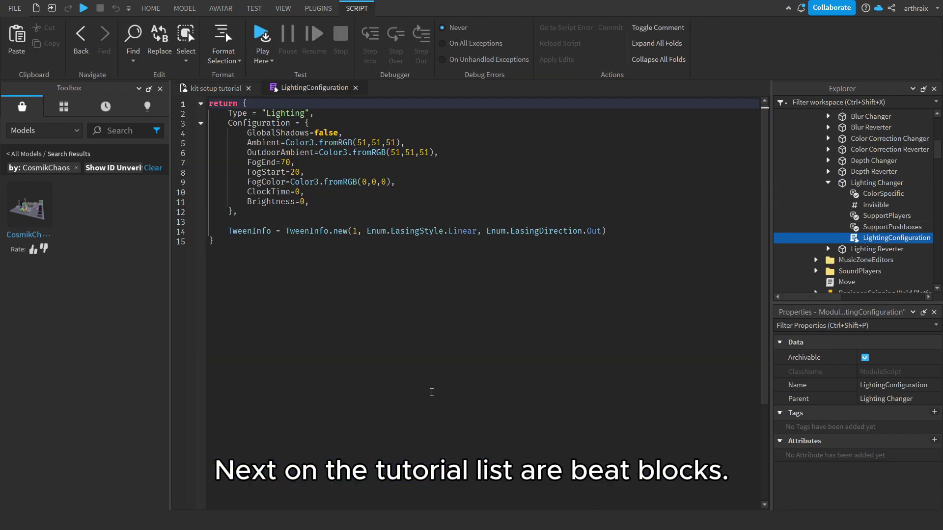
{"action": "scroll", "coordinate": [905, 182], "scroll_direction": "up", "scroll_amount": 5}
{"action": "left_click", "coordinate": [791, 159]}
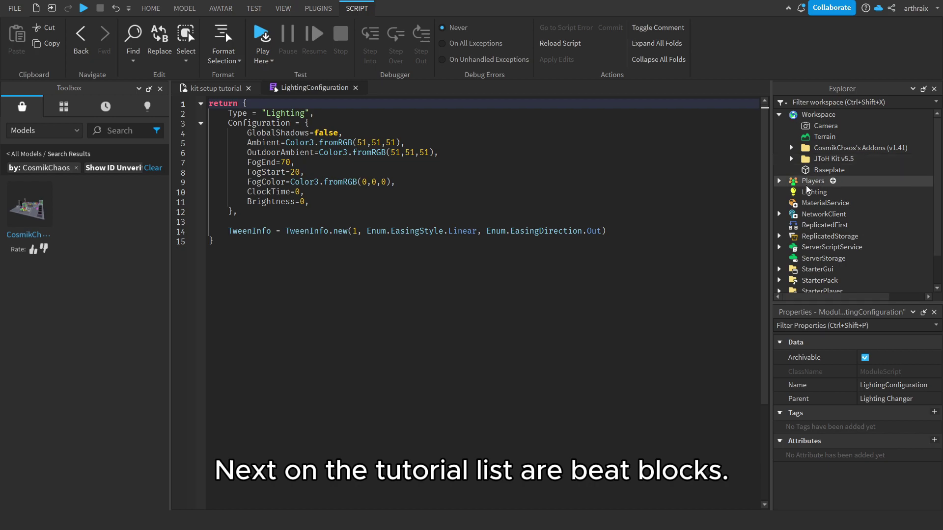
{"action": "left_click", "coordinate": [814, 192]}
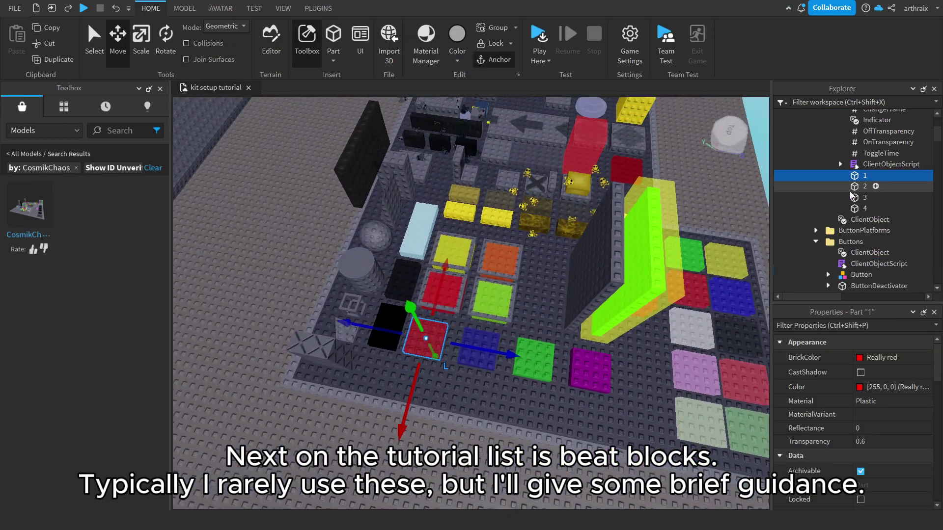
Look through the number values and numbered parts in the 4x folder of Beat Blocks.
{"action": "scroll", "coordinate": [835, 192], "scroll_direction": "up", "scroll_amount": 3}
{"action": "left_click", "coordinate": [814, 192]}
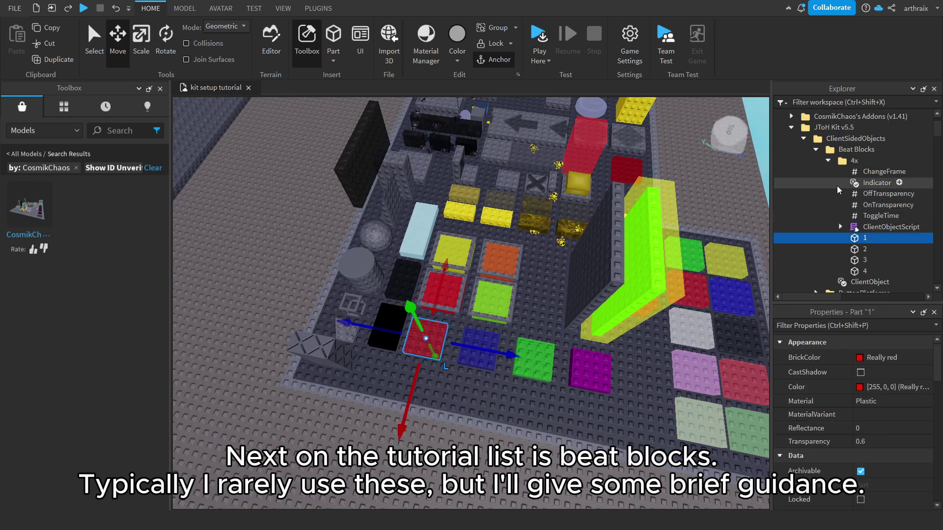
{"action": "scroll", "coordinate": [855, 201], "scroll_direction": "down", "scroll_amount": 3}
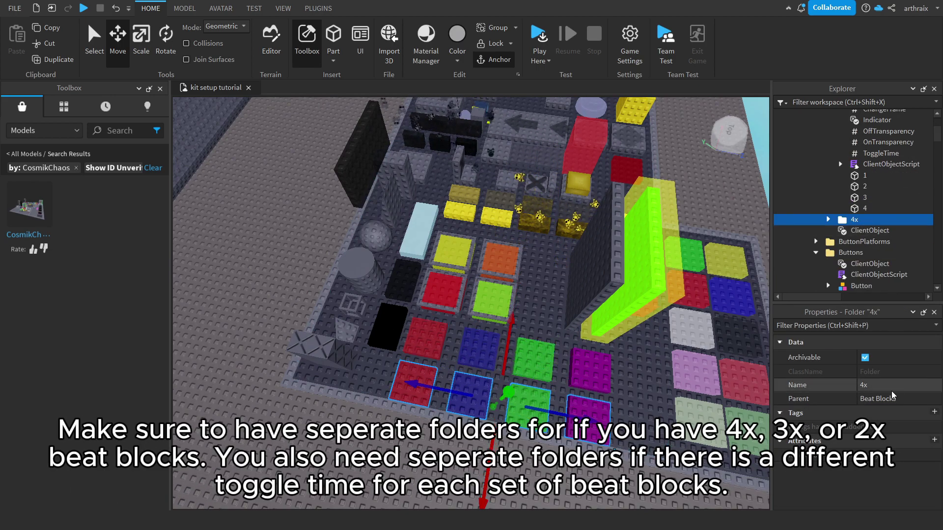
Rename the duplicated 4x beat block folder as 3x and delete its fourth block.
{"action": "scroll", "coordinate": [867, 212], "scroll_direction": "down", "scroll_amount": 3}
{"action": "left_click", "coordinate": [864, 236]}
{"action": "key", "text": "Delete"}
Duplicate the 3x beat block folder, placing the copy one row further out, and delete the copy's third block.
{"action": "left_click", "coordinate": [864, 225]}
{"action": "left_click", "coordinate": [865, 214], "text": "ctrl"}
{"action": "left_click", "coordinate": [864, 203], "text": "ctrl"}
{"action": "left_click", "coordinate": [837, 130]}
{"action": "key", "text": "ctrl+d"}
{"action": "left_click_drag", "start_coordinate": [470, 393], "coordinate": [465, 438]}
{"action": "key", "text": "Delete"}
{"action": "scroll", "coordinate": [856, 222], "scroll_direction": "down", "scroll_amount": 2}
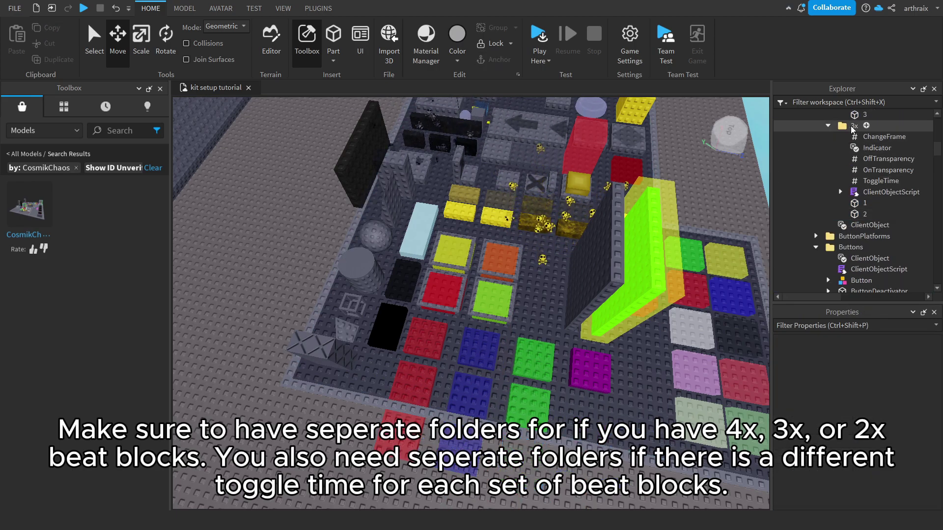
Rename the two-block beat block folder as 2x and select its ToggleTime value.
{"action": "left_click", "coordinate": [855, 126]}
{"action": "left_click", "coordinate": [874, 385]}
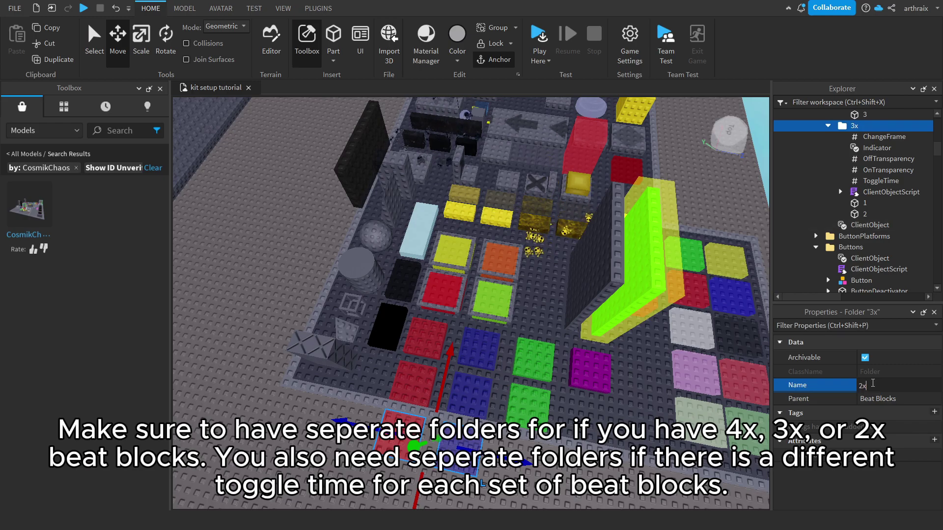
{"action": "key", "text": "Return"}
{"action": "scroll", "coordinate": [855, 202], "scroll_direction": "down", "scroll_amount": 5}
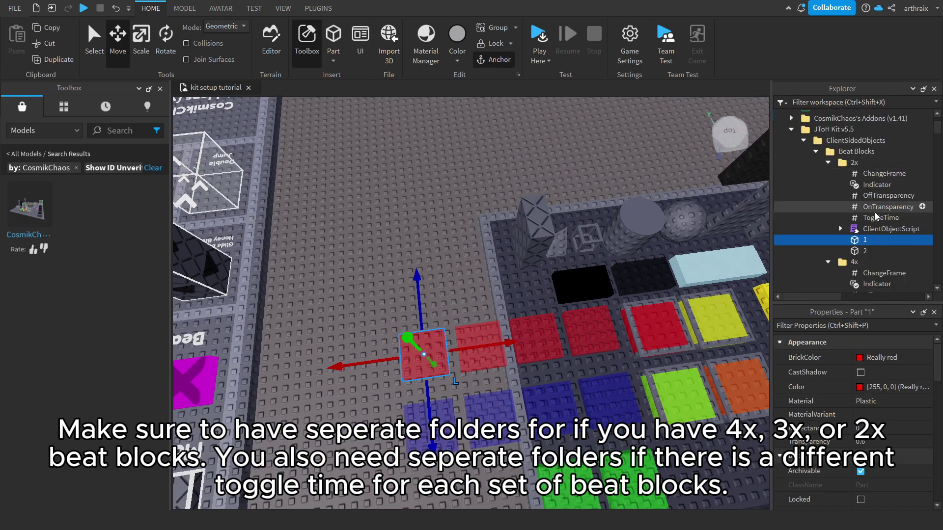
{"action": "left_click", "coordinate": [881, 217]}
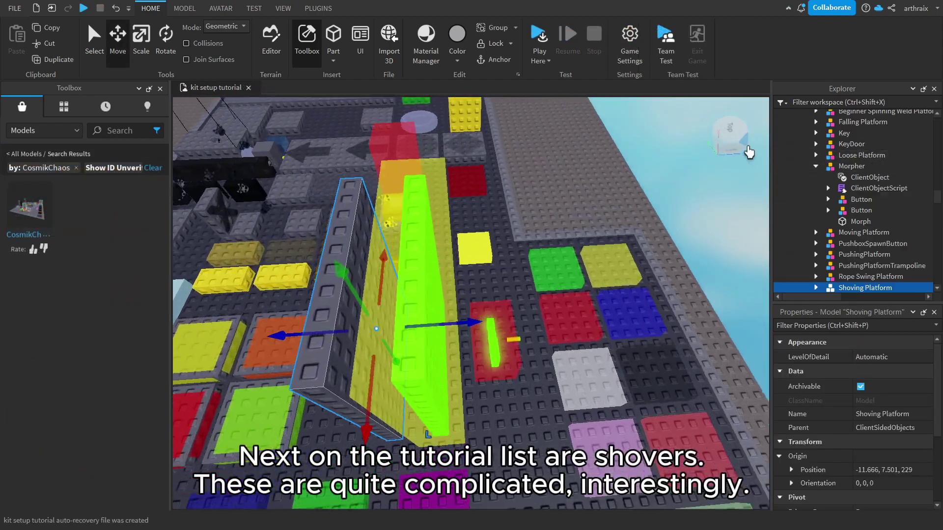
Inspect the Shoving Platform's Distance, InDelay, InSpeed, OutDelay and OutSpeed values.
{"action": "scroll", "coordinate": [855, 206], "scroll_direction": "down", "scroll_amount": 4}
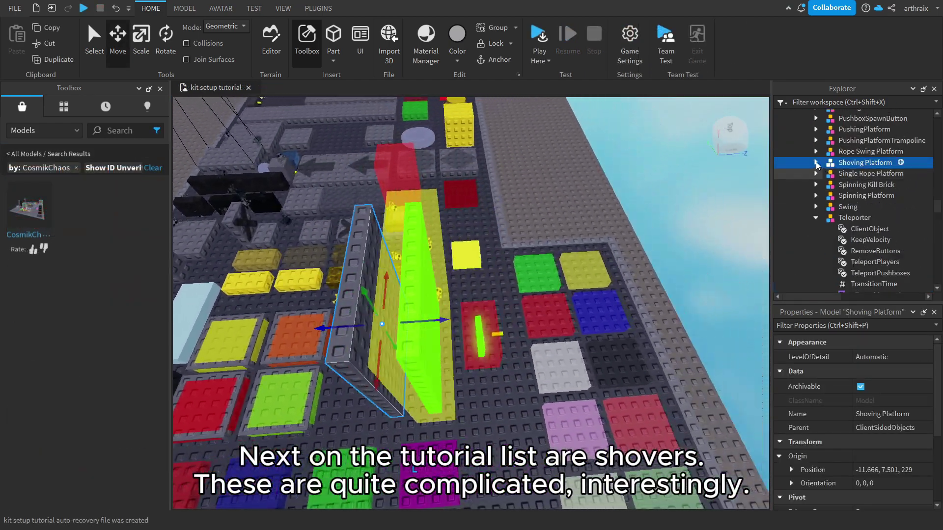
{"action": "left_click", "coordinate": [816, 162]}
{"action": "left_click", "coordinate": [838, 185]}
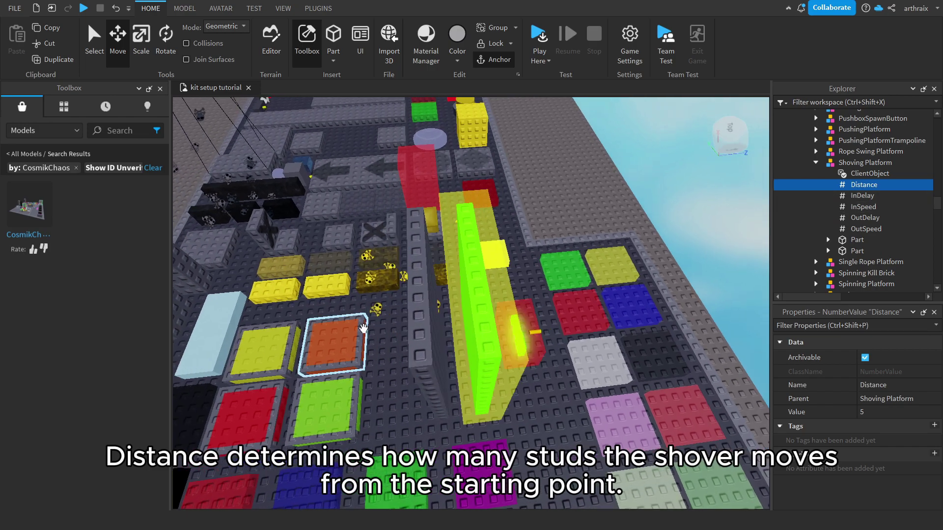
{"action": "left_click", "coordinate": [456, 305]}
{"action": "left_click", "coordinate": [864, 185]}
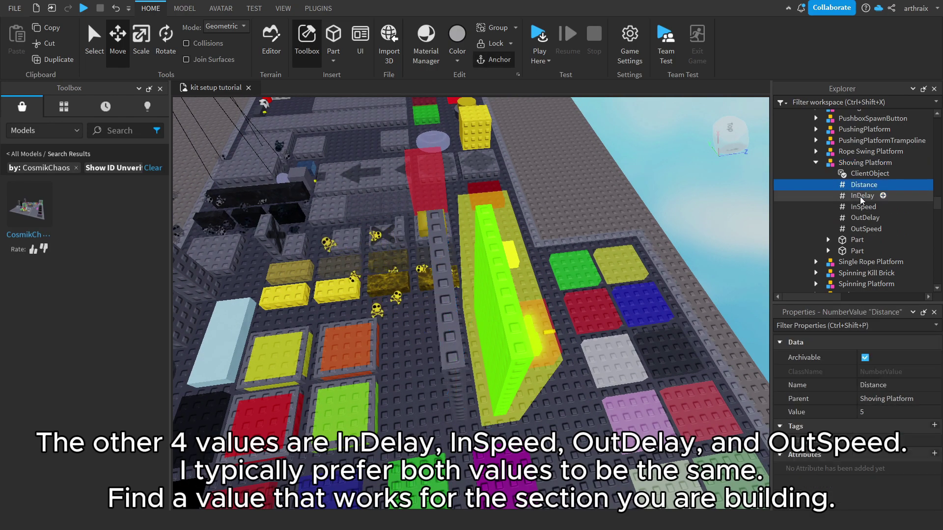
{"action": "left_click", "coordinate": [862, 195]}
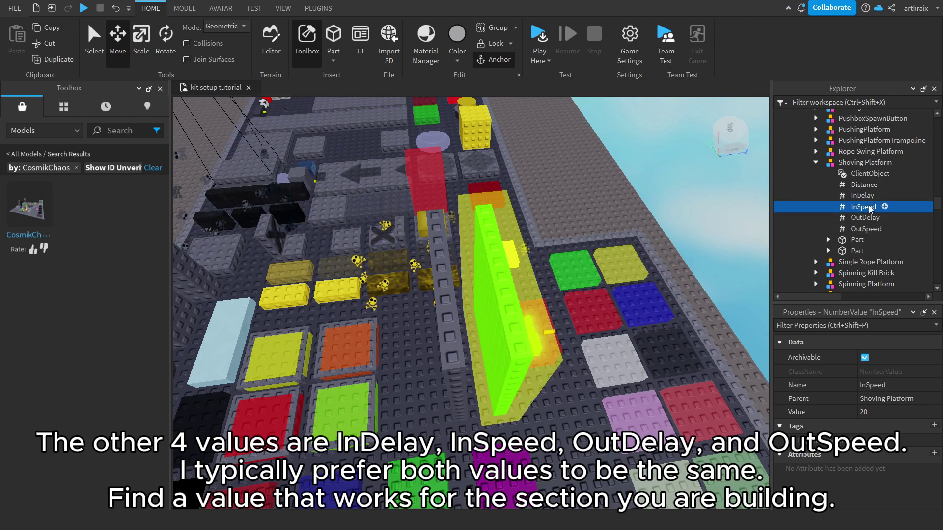
{"action": "left_click", "coordinate": [865, 229]}
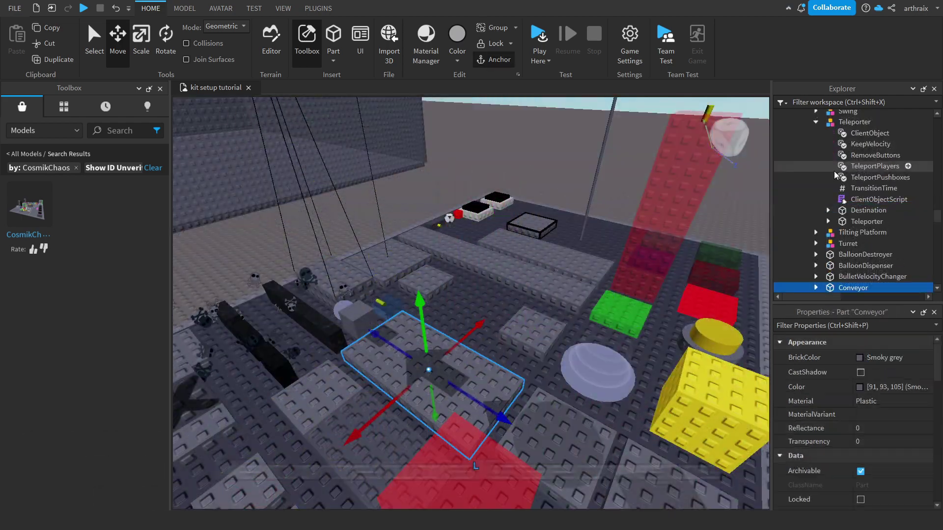
Inspect the Conveyor's Beam texture and speed properties and its Speed value.
{"action": "scroll", "coordinate": [845, 147], "scroll_direction": "down", "scroll_amount": 5}
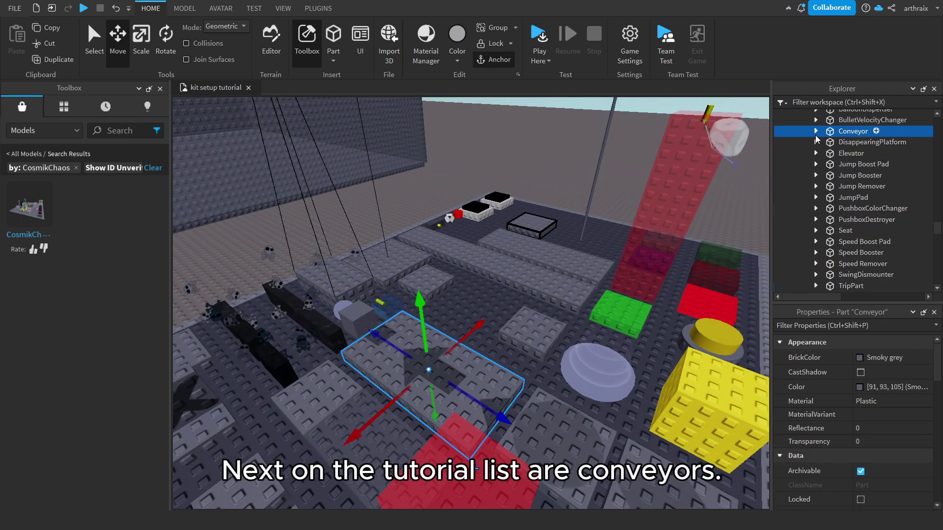
{"action": "left_click", "coordinate": [828, 153]}
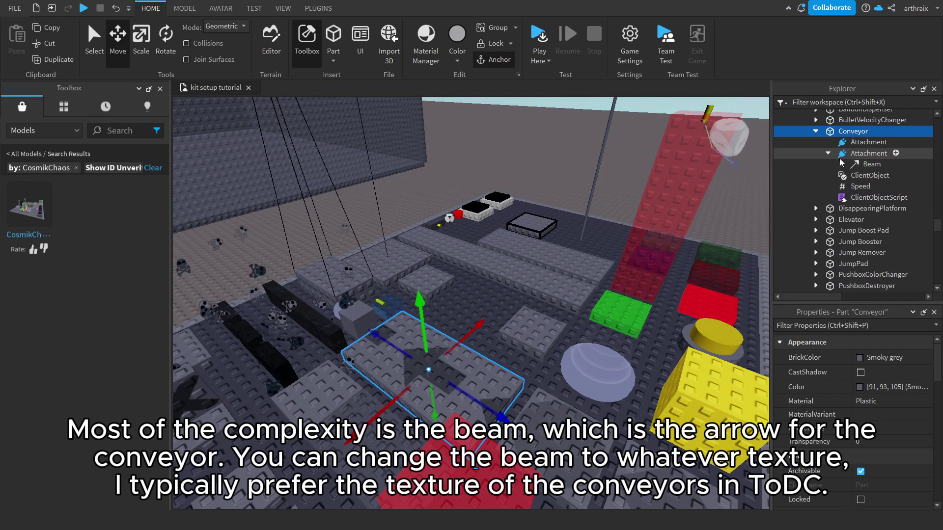
{"action": "left_click", "coordinate": [857, 163]}
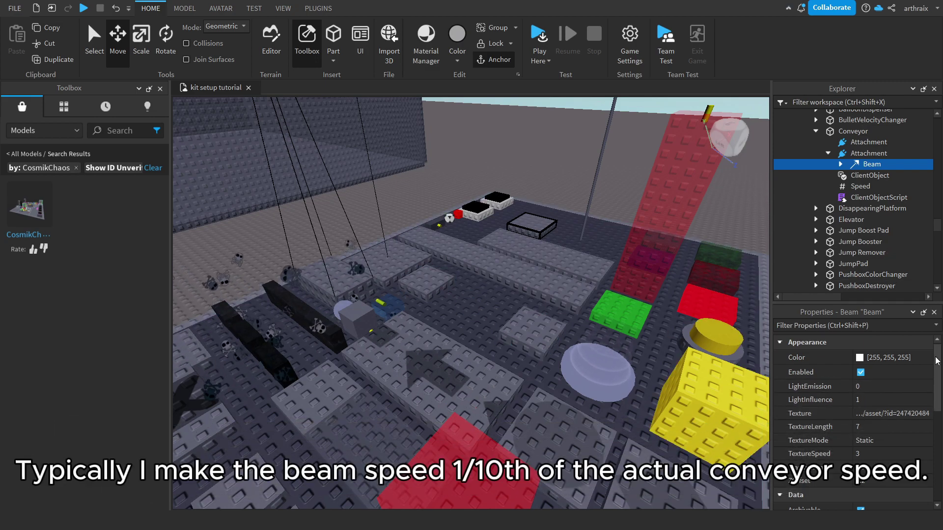
{"action": "left_click", "coordinate": [847, 190]}
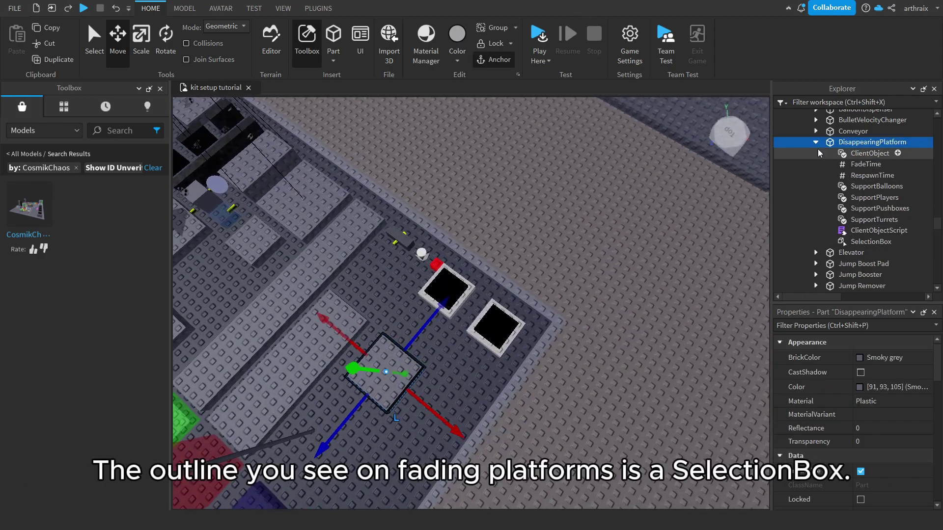
Try the Elevator as adornee and a different Color3 for the DisappearingPlatform's SelectionBox.
{"action": "left_click", "coordinate": [880, 242]}
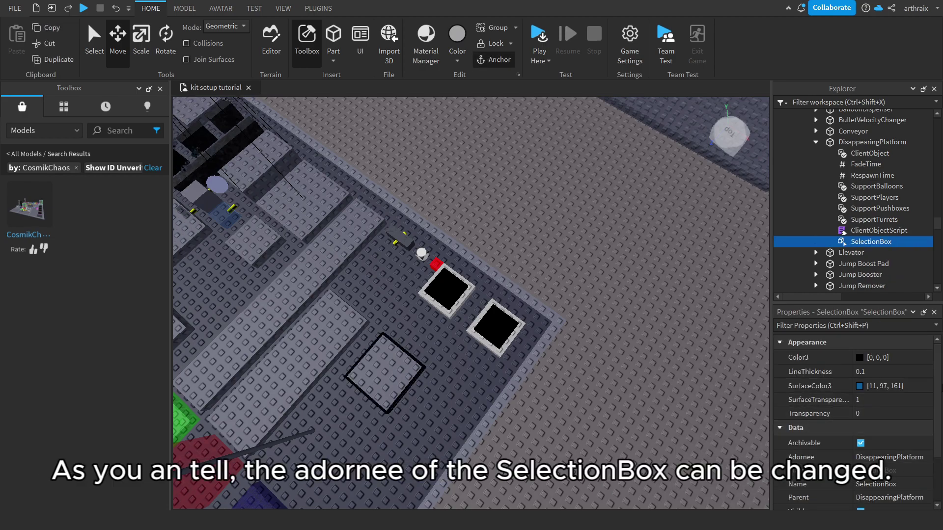
{"action": "left_click", "coordinate": [892, 457]}
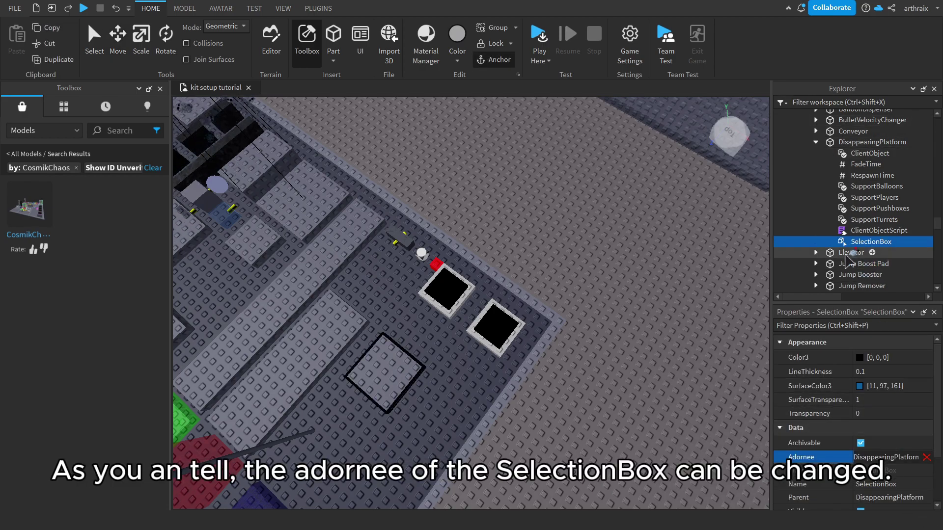
{"action": "left_click", "coordinate": [851, 253]}
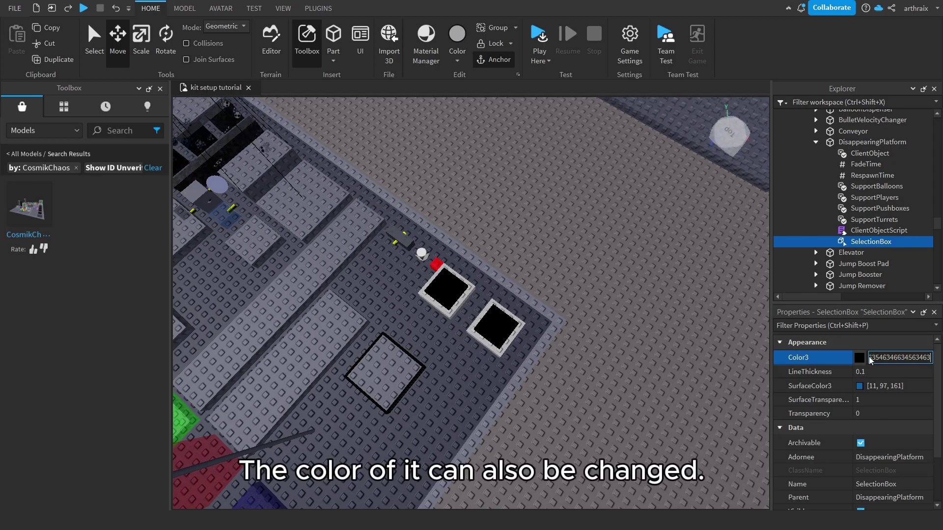
{"action": "key", "text": "Return"}
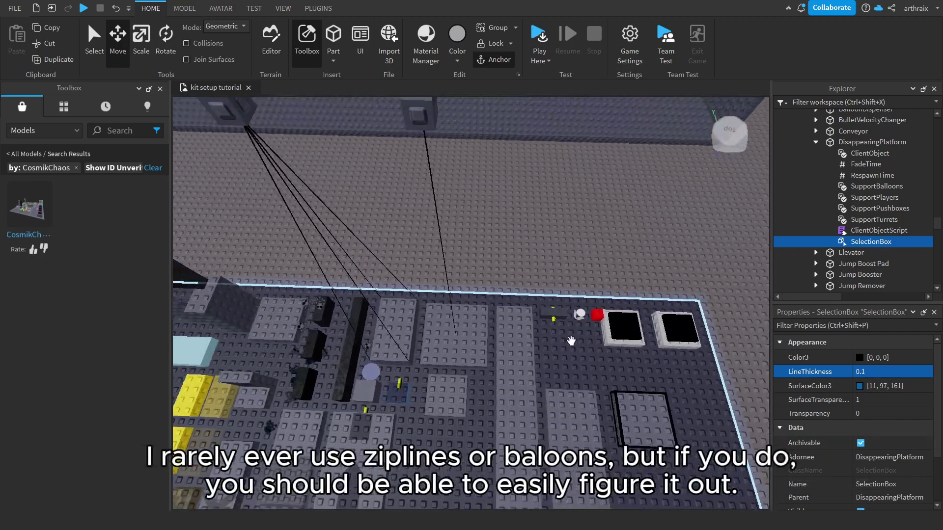
Place a copy of the Ouch Brick on the baseplate and rename it Instakill Brick.
{"action": "scroll", "coordinate": [530, 344], "scroll_direction": "up", "scroll_amount": 5}
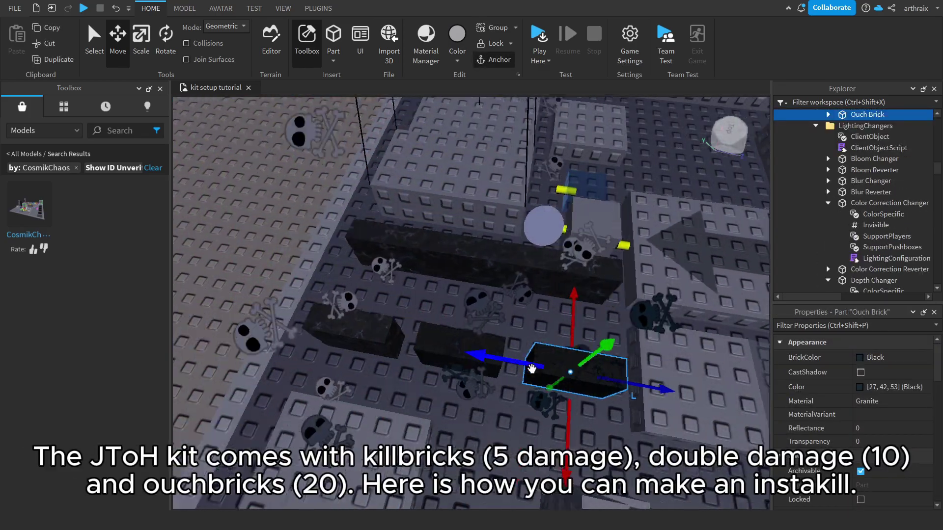
{"action": "key", "text": "a"}
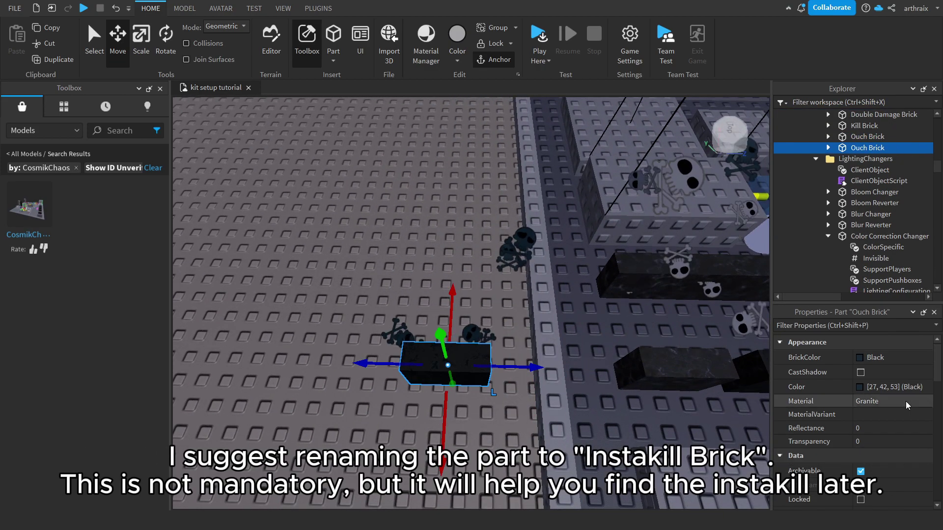
{"action": "scroll", "coordinate": [901, 433], "scroll_direction": "down", "scroll_amount": 3}
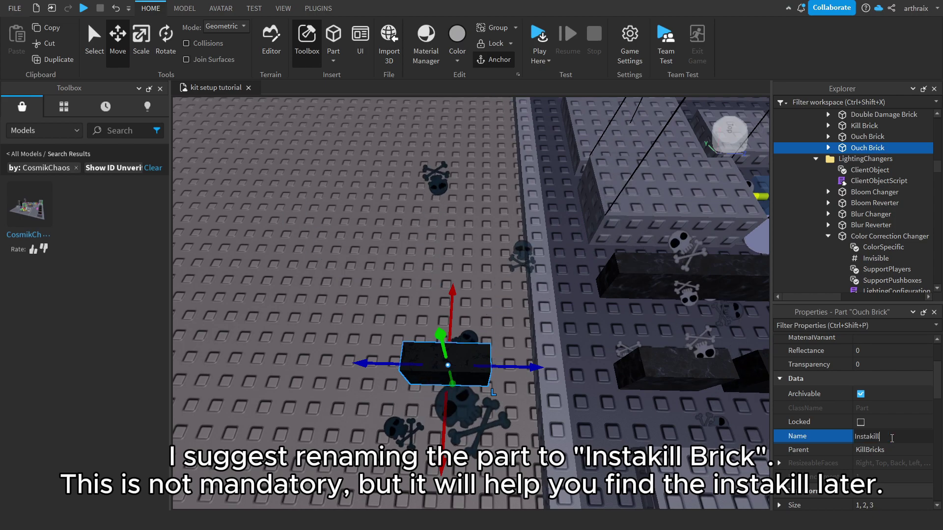
{"action": "key", "text": "ctrl+shift+v"}
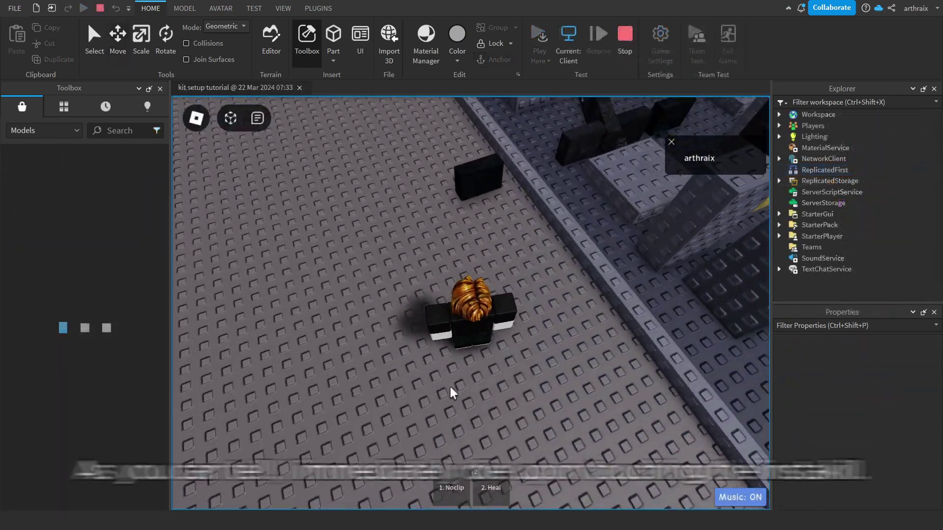
Playtest the instakill brick by touching it with the character, and leave the test.
{"action": "key", "text": "Escape"}
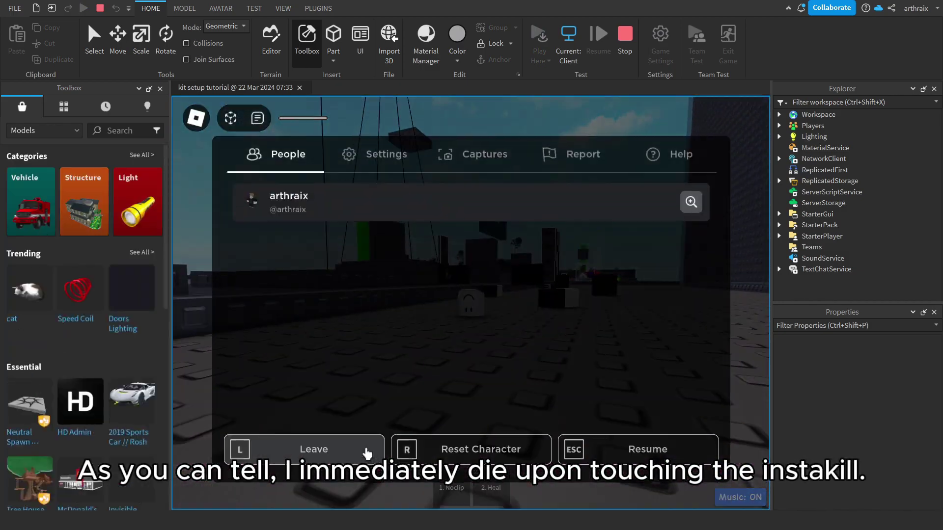
{"action": "left_click", "coordinate": [368, 453]}
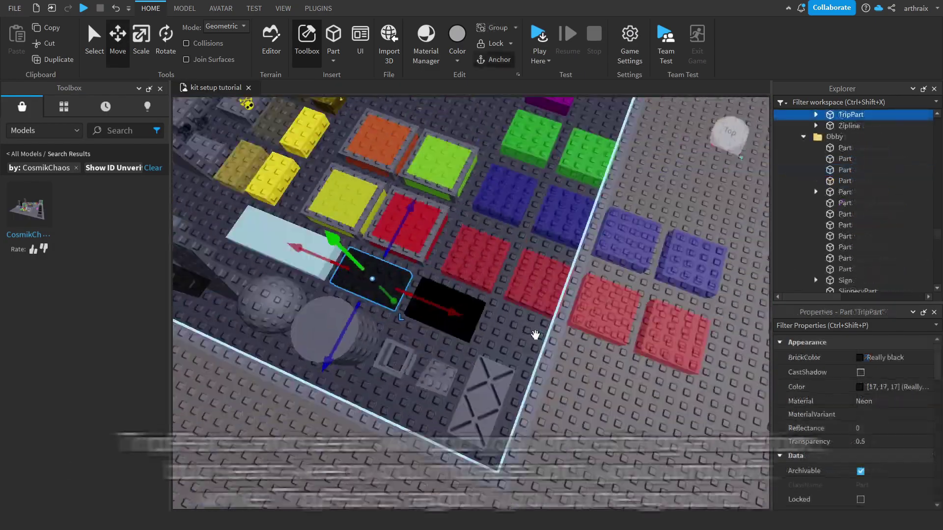
Compare the black TripPart with the seat part next to it.
{"action": "scroll", "coordinate": [444, 229], "scroll_direction": "up", "scroll_amount": 5}
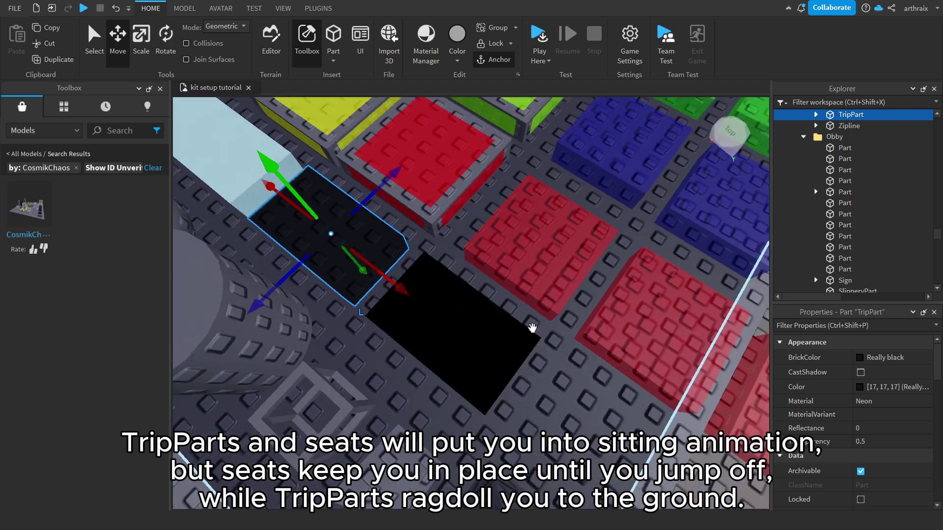
{"action": "left_click", "coordinate": [522, 331]}
{"action": "scroll", "coordinate": [522, 331], "scroll_direction": "down", "scroll_amount": 8}
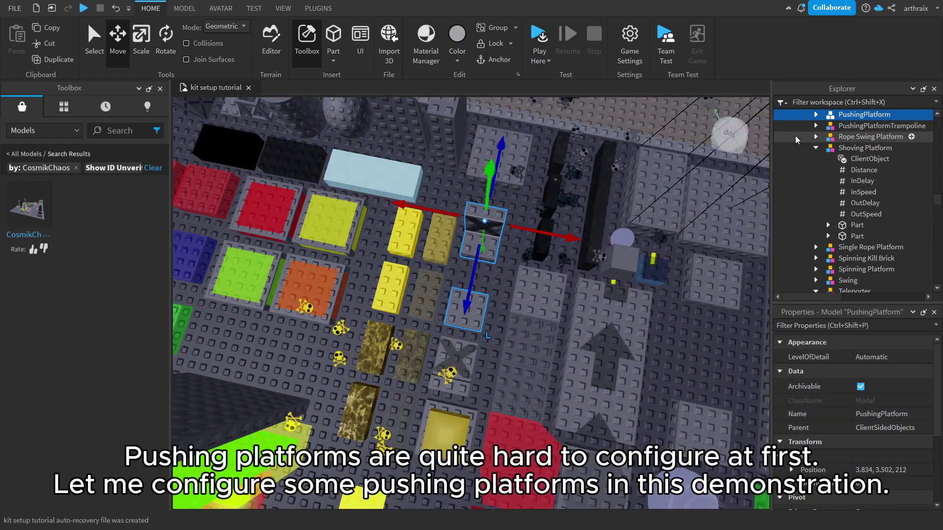
Place a duplicate of the PushingPlatform model on the open baseplate and inspect its PrismaticConstraint.
{"action": "key", "text": "ctrl+d"}
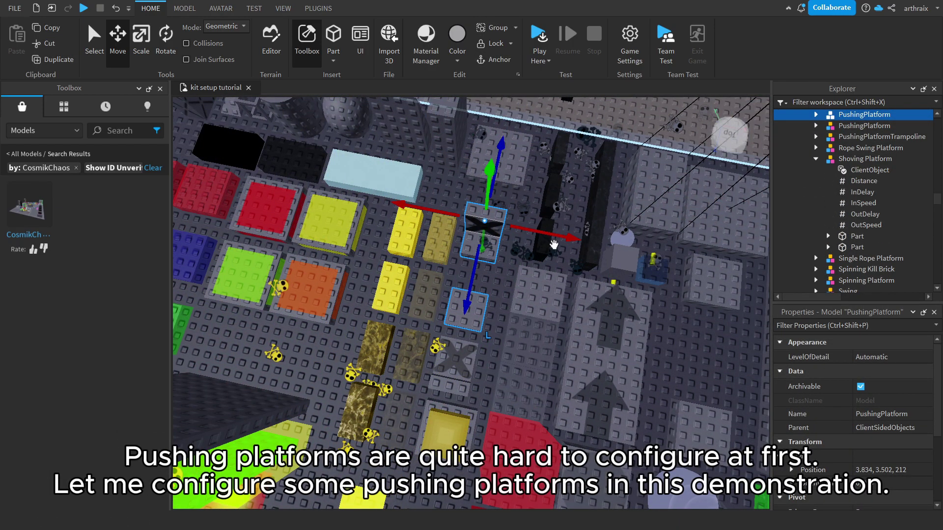
{"action": "left_click_drag", "start_coordinate": [554, 239], "coordinate": [566, 253]}
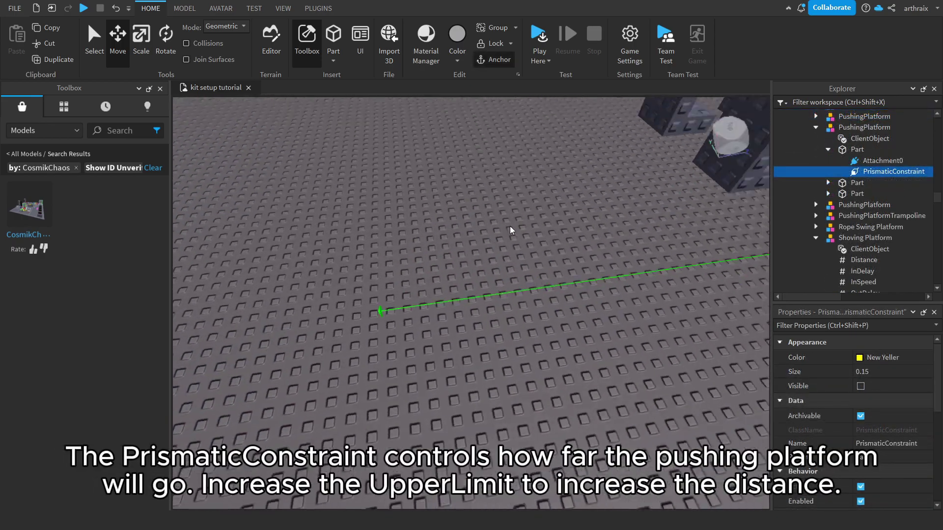
{"action": "right_click_drag", "start_coordinate": [527, 278], "coordinate": [565, 326]}
{"action": "scroll", "coordinate": [894, 435], "scroll_direction": "down", "scroll_amount": 3}
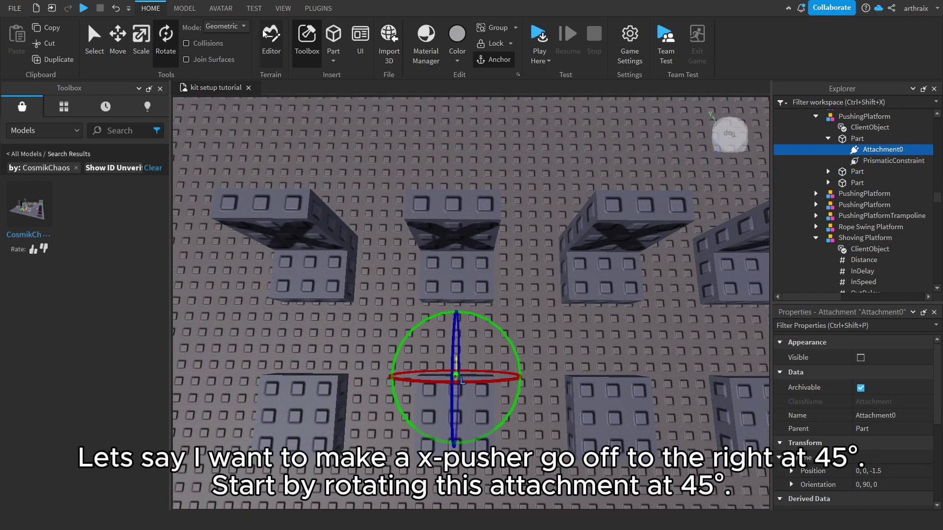
Rotate Attachment0 and Attachment1 of one pushing platform to the same 45° angle so it pushes diagonally to the right.
{"action": "left_click", "coordinate": [191, 8]}
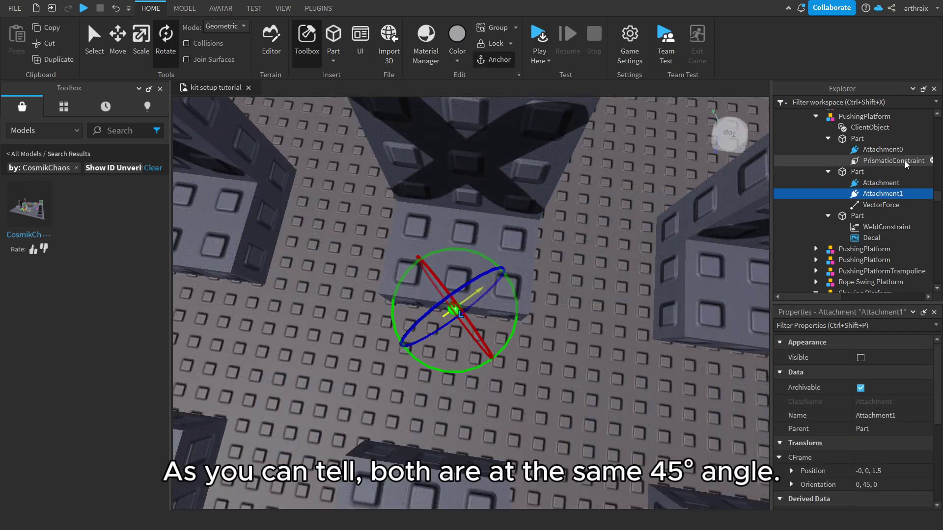
{"action": "left_click", "coordinate": [877, 151]}
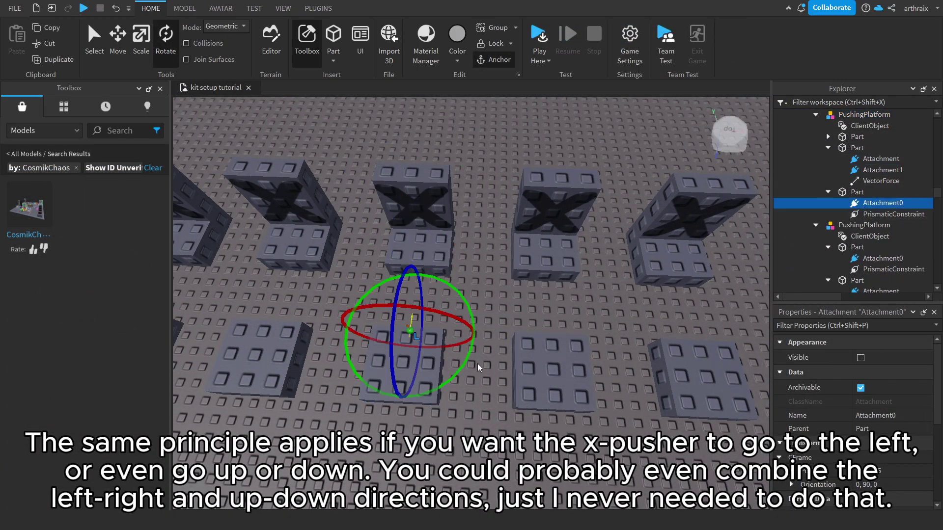
Rotate the attachments of the other pushing platforms for different directions, giving one Attachment0 an orientation of 0, 90, 30.
{"action": "left_click", "coordinate": [552, 206]}
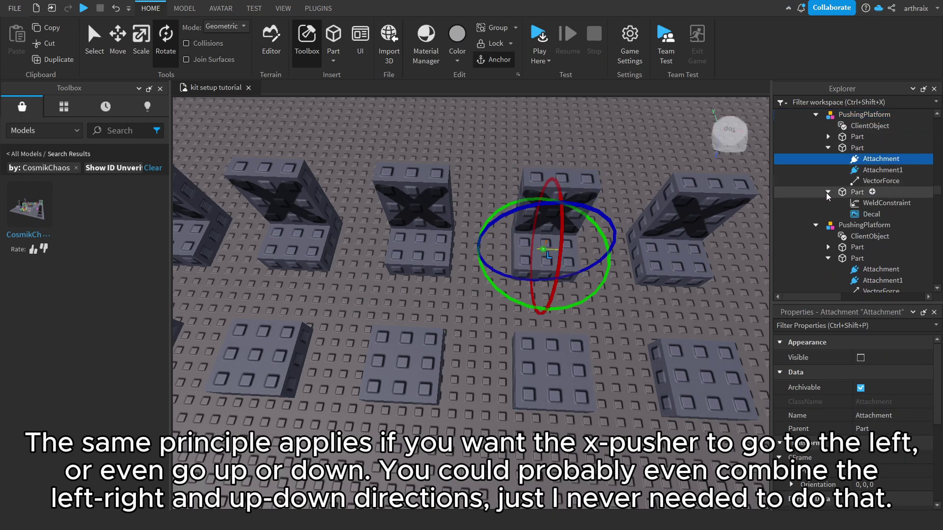
{"action": "left_click_drag", "start_coordinate": [472, 347], "coordinate": [507, 366]}
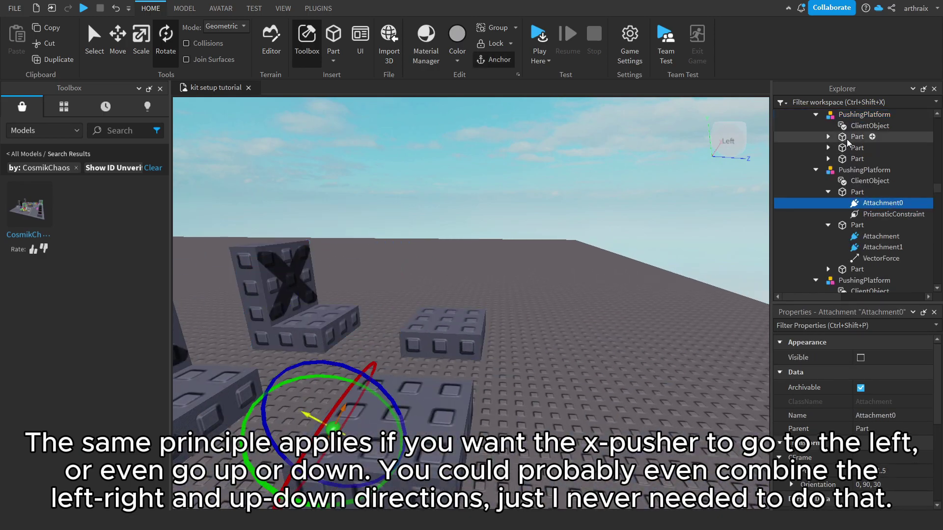
{"action": "left_click", "coordinate": [829, 181]}
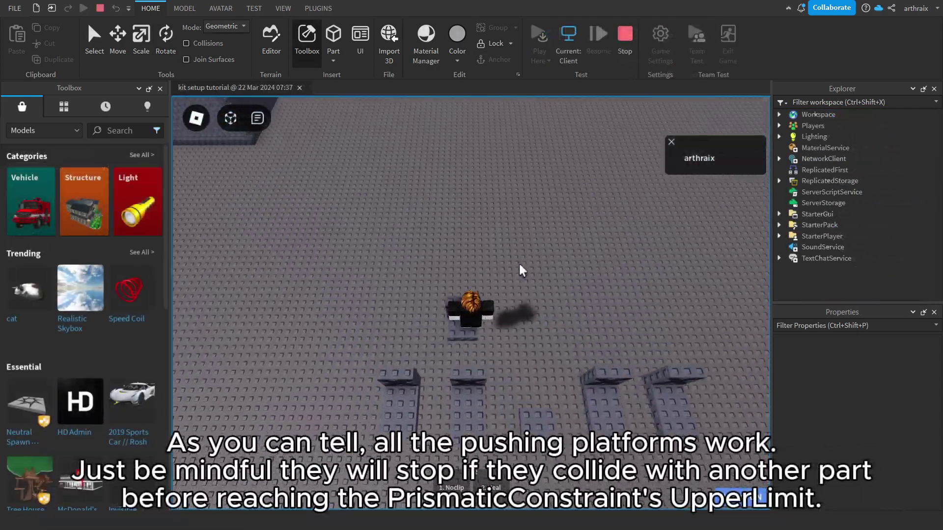
Playtest the pushing platforms and watch them move in their configured directions.
{"action": "right_click_drag", "start_coordinate": [519, 261], "coordinate": [471, 308]}
{"action": "key", "text": "shift"}
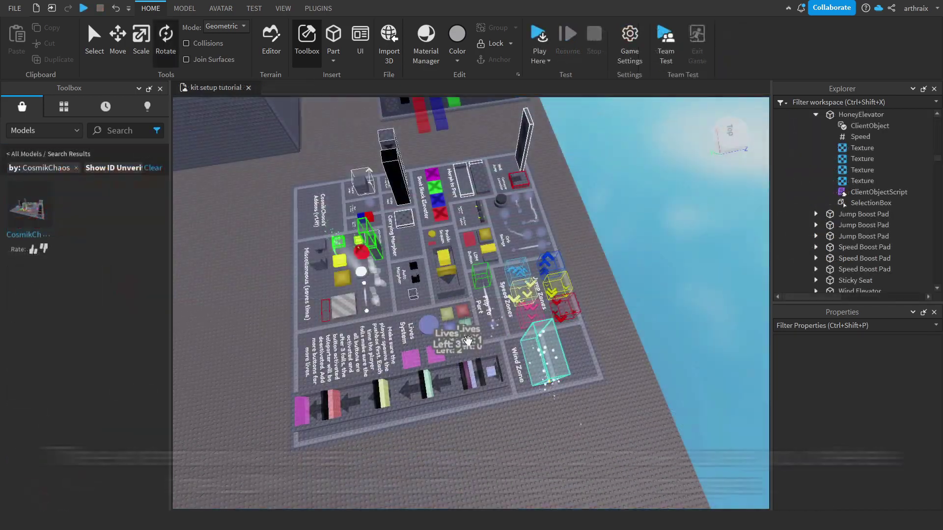
Look through the contents of CosmikChaos's Addons (v1.41) for the LDM Button and Double Jump objects.
{"action": "left_click", "coordinate": [402, 338]}
{"action": "scroll", "coordinate": [891, 205], "scroll_direction": "up", "scroll_amount": 5}
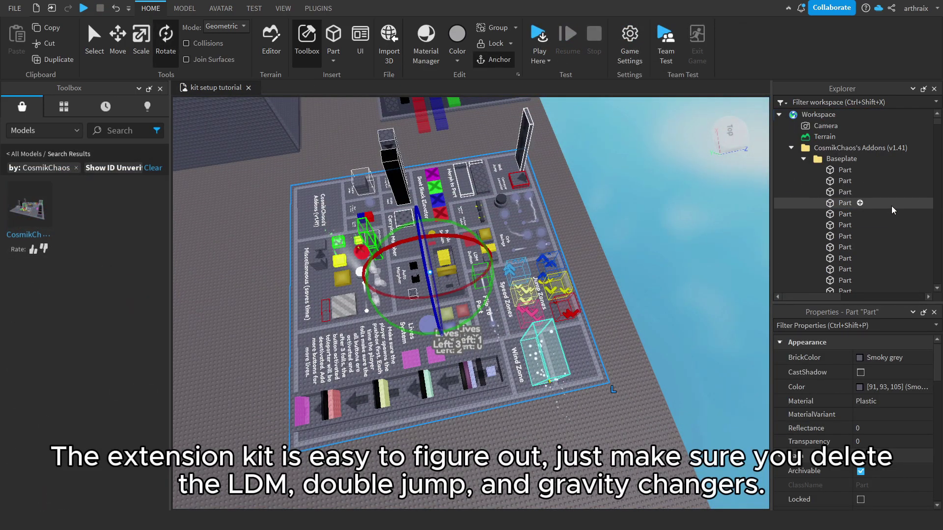
{"action": "left_click", "coordinate": [804, 158]}
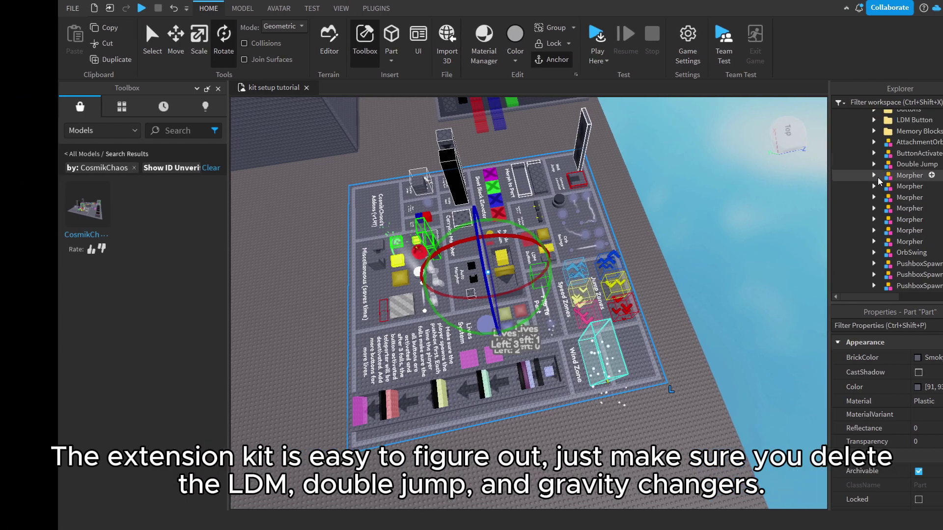